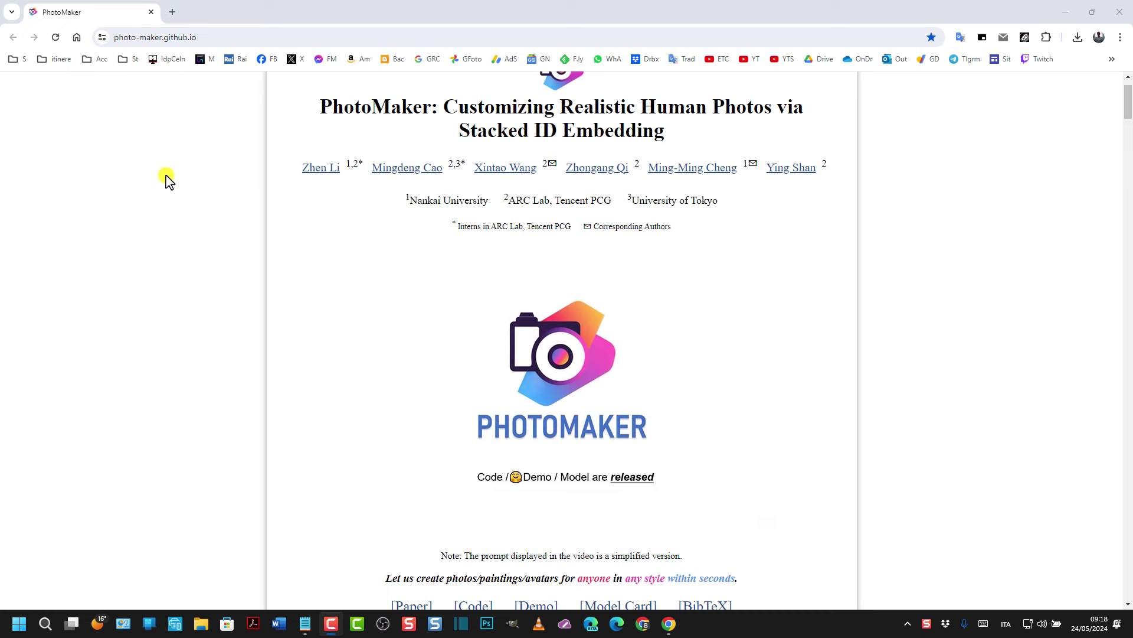
- Examine the PhotoMaker project page from its introduction and abstract through the method and Recontextualization examples
scroll(219, 192, "down", 2)
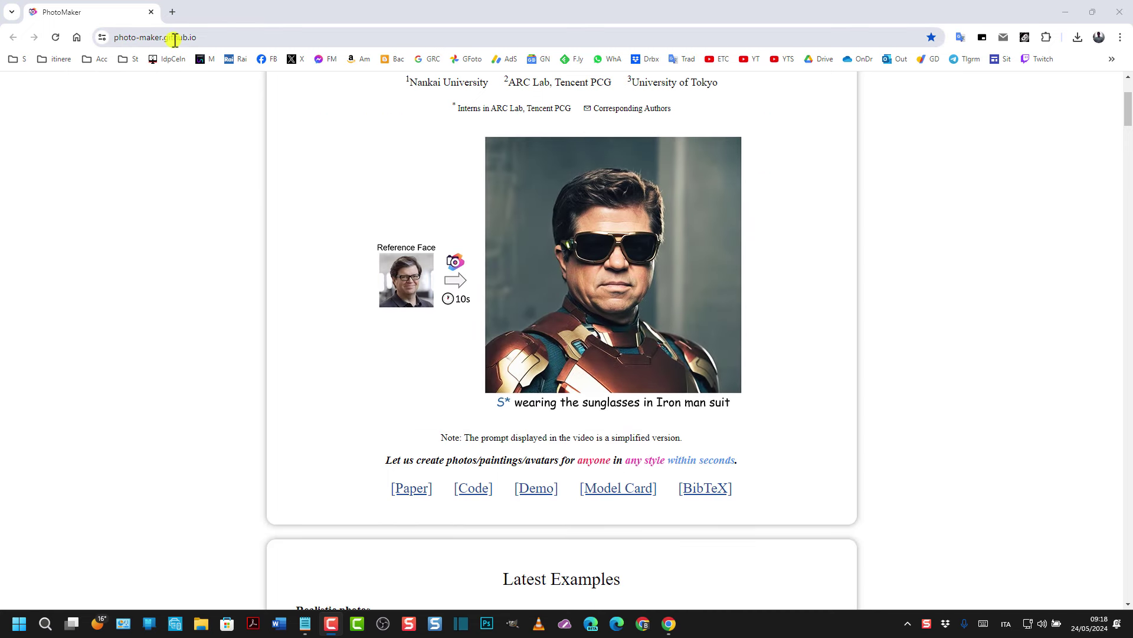
scroll(100, 407, "down", 5)
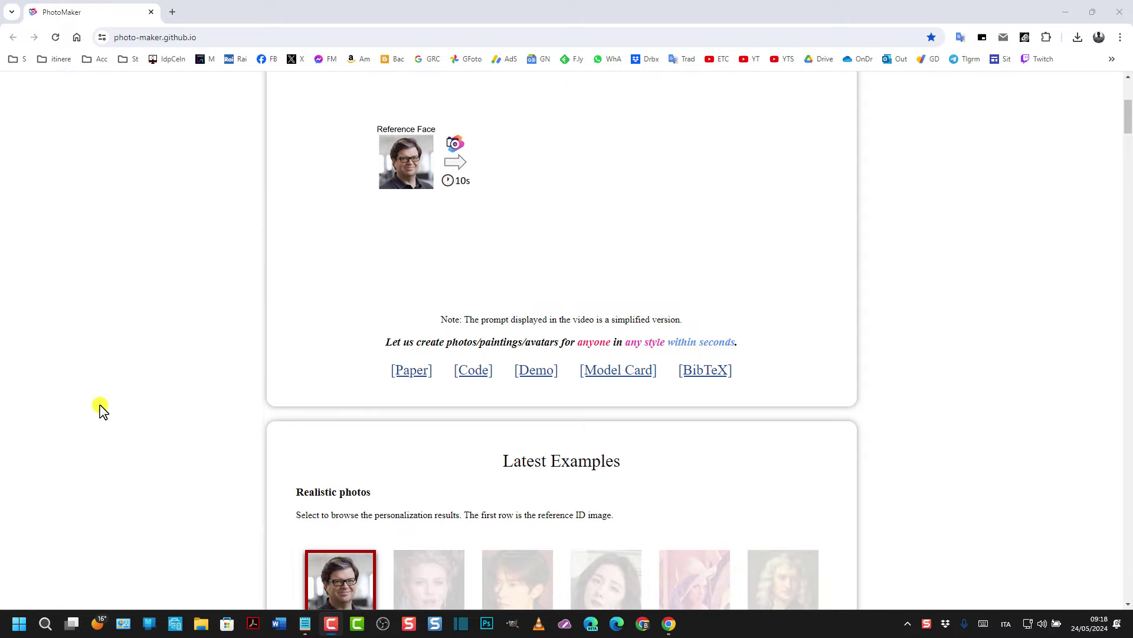
scroll(567, 392, "down", 3)
scroll(566, 394, "down", 18)
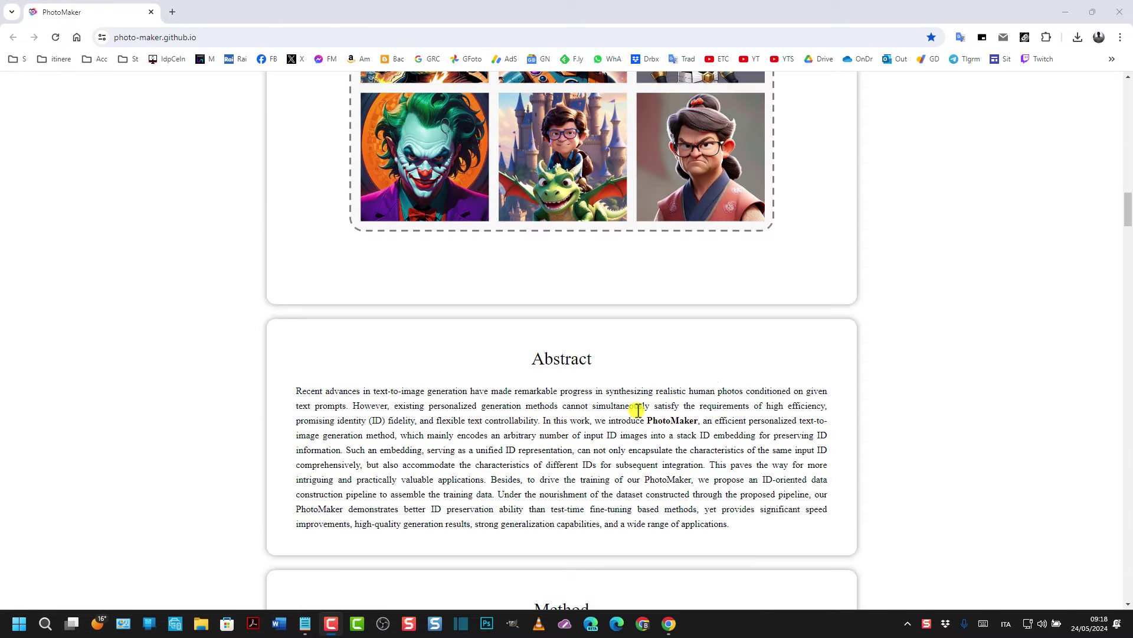
scroll(637, 408, "down", 13)
scroll(506, 322, "down", 2)
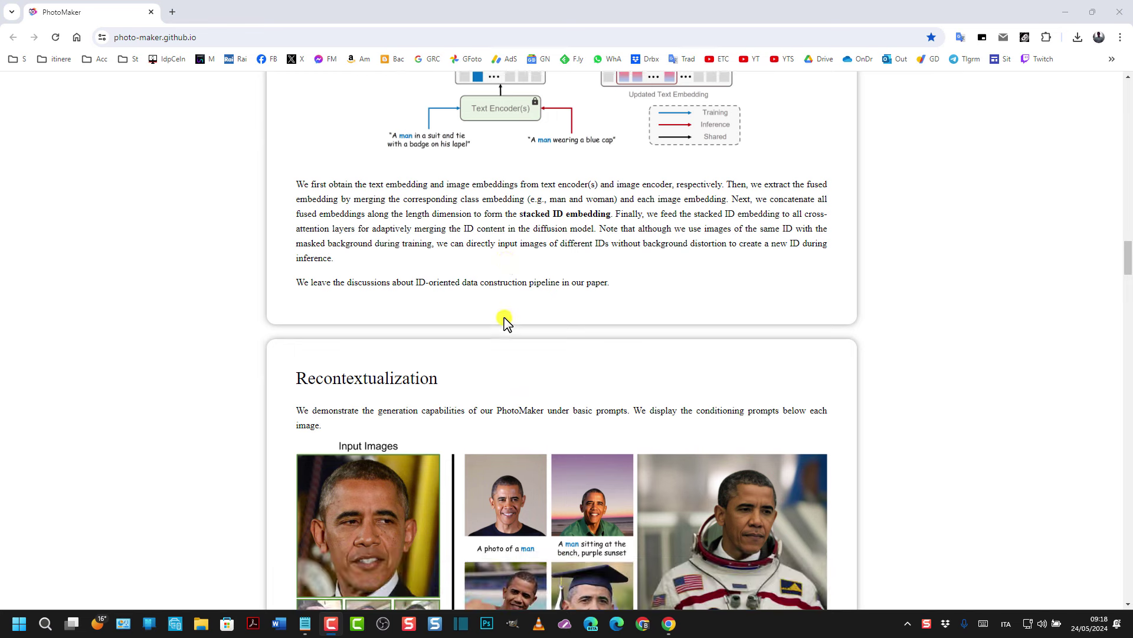
scroll(354, 354, "down", 2)
scroll(373, 352, "down", 1)
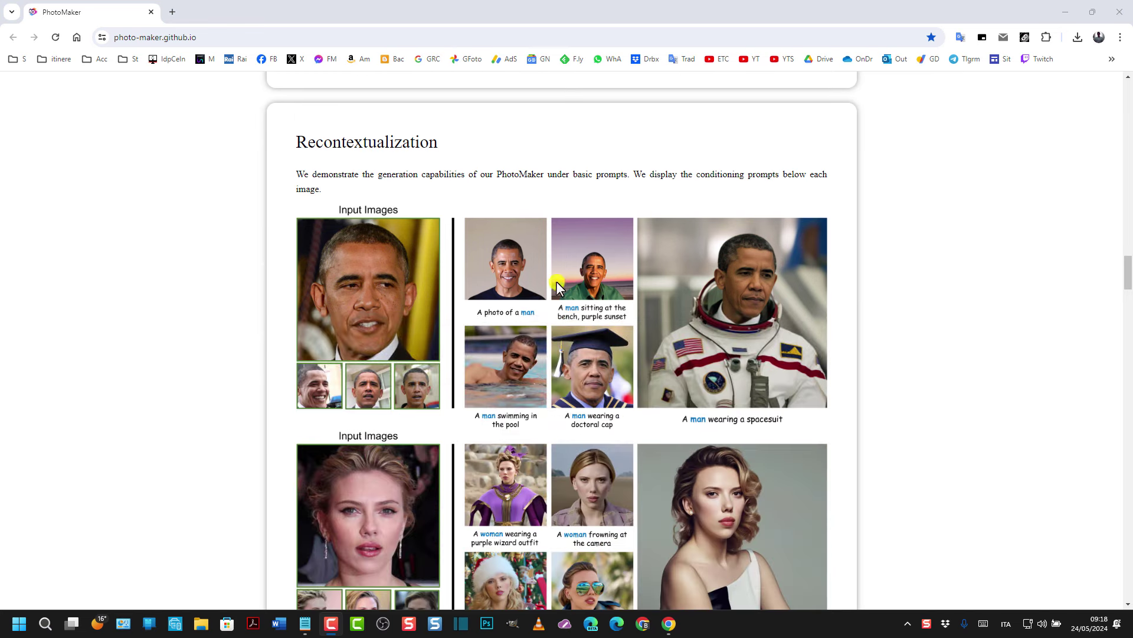
scroll(347, 360, "down", 2)
scroll(353, 369, "down", 6)
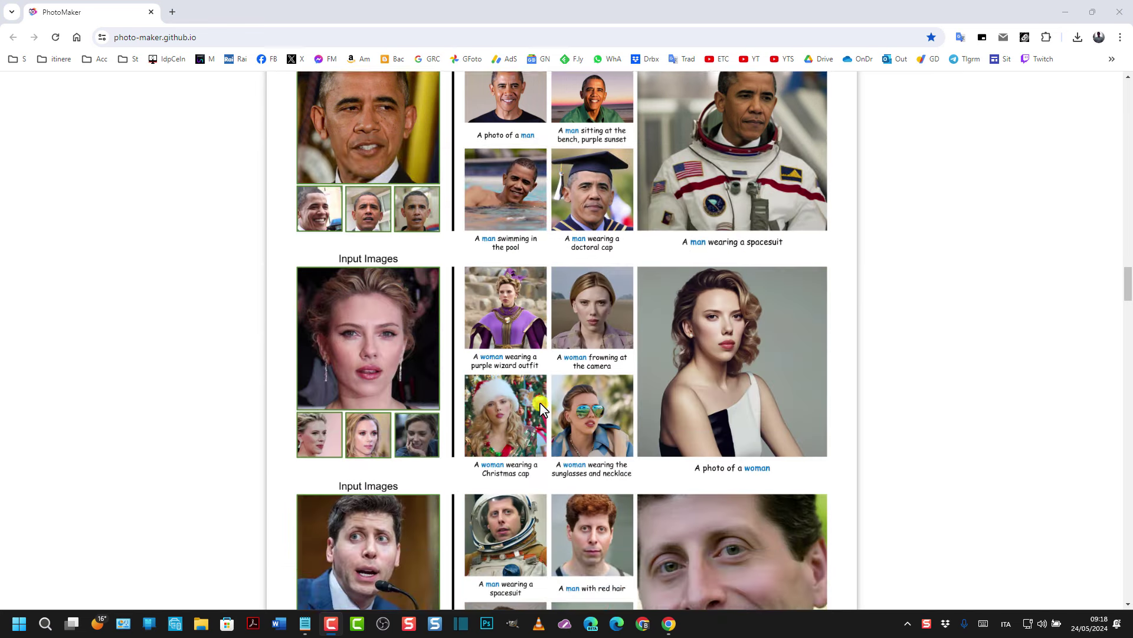
scroll(597, 319, "down", 7)
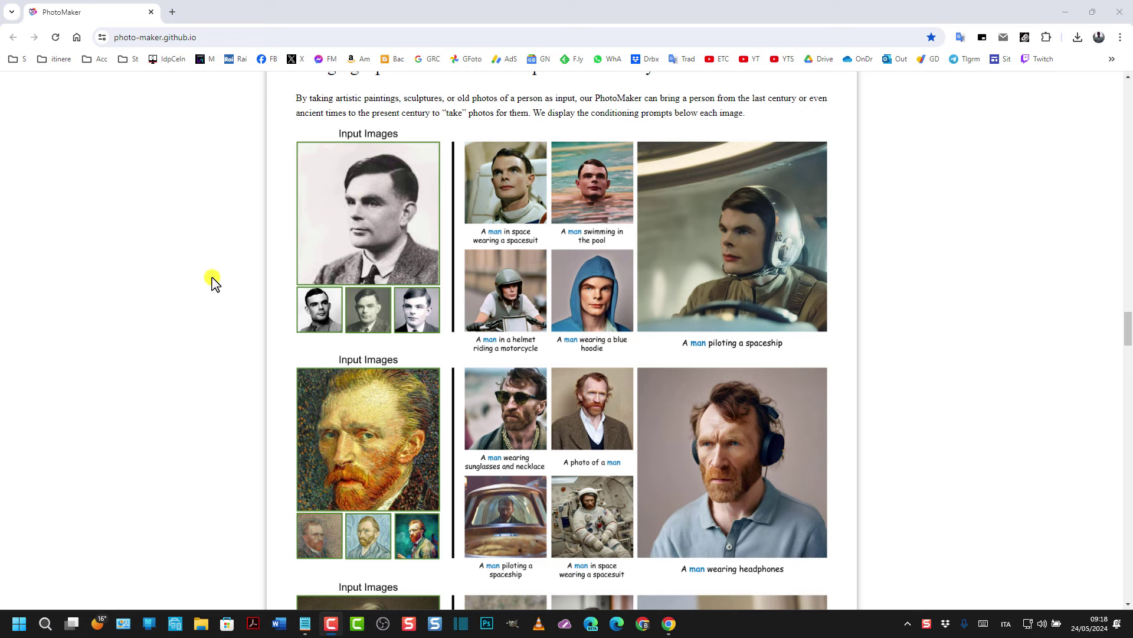
- Examine the examples made from paintings and old photos, and the Stylization and Changing Age or Gender sections
scroll(218, 293, "down", 3)
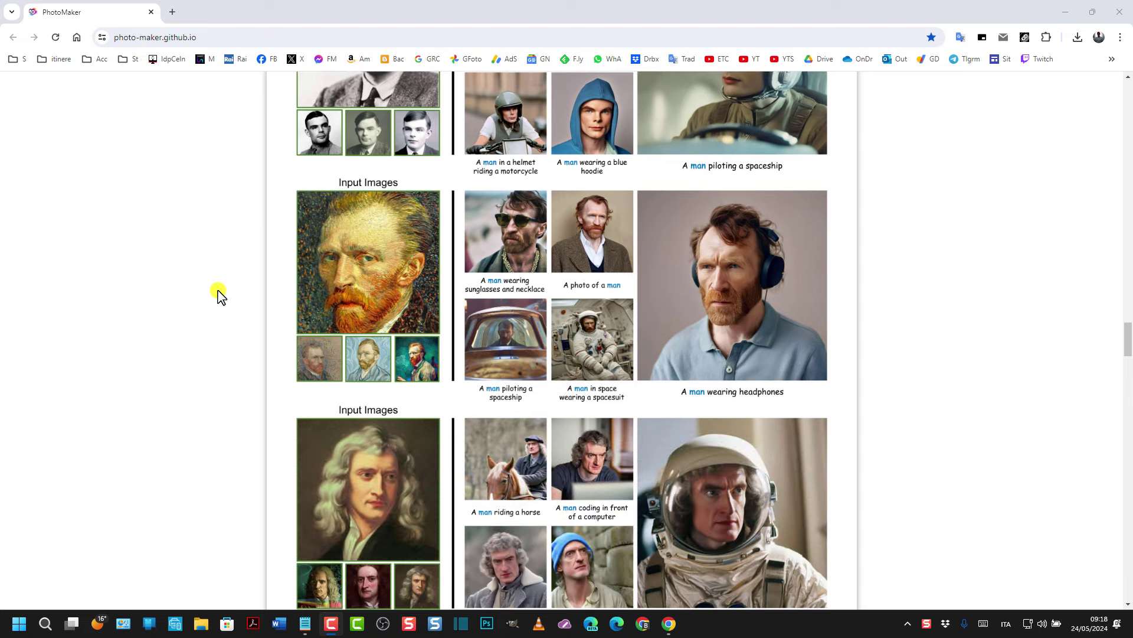
scroll(139, 307, "down", 6)
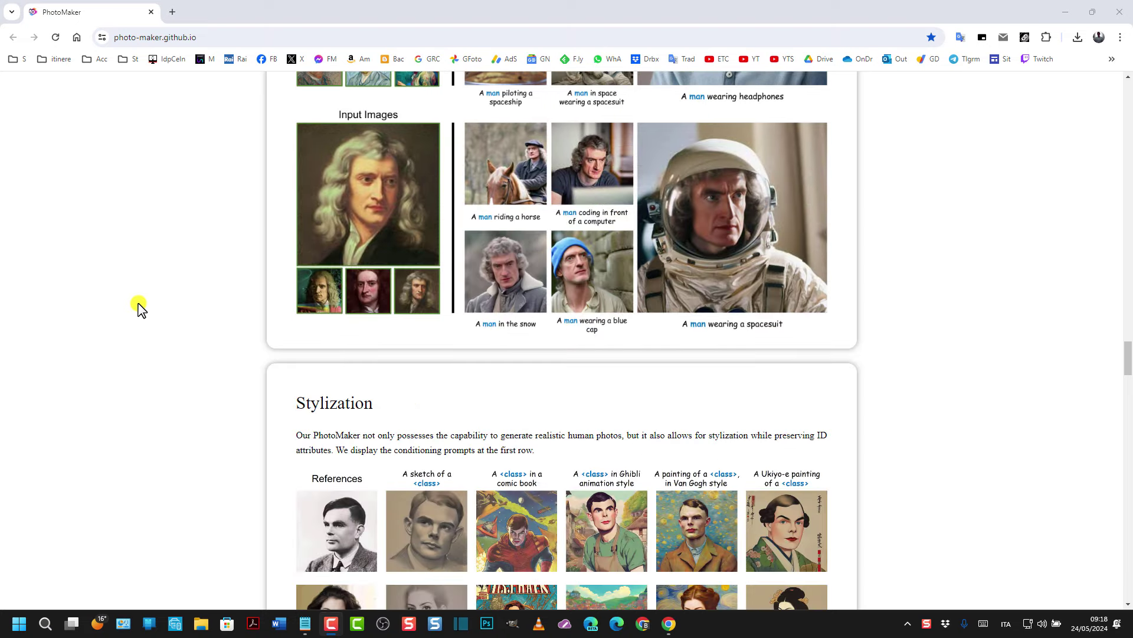
scroll(141, 307, "down", 15)
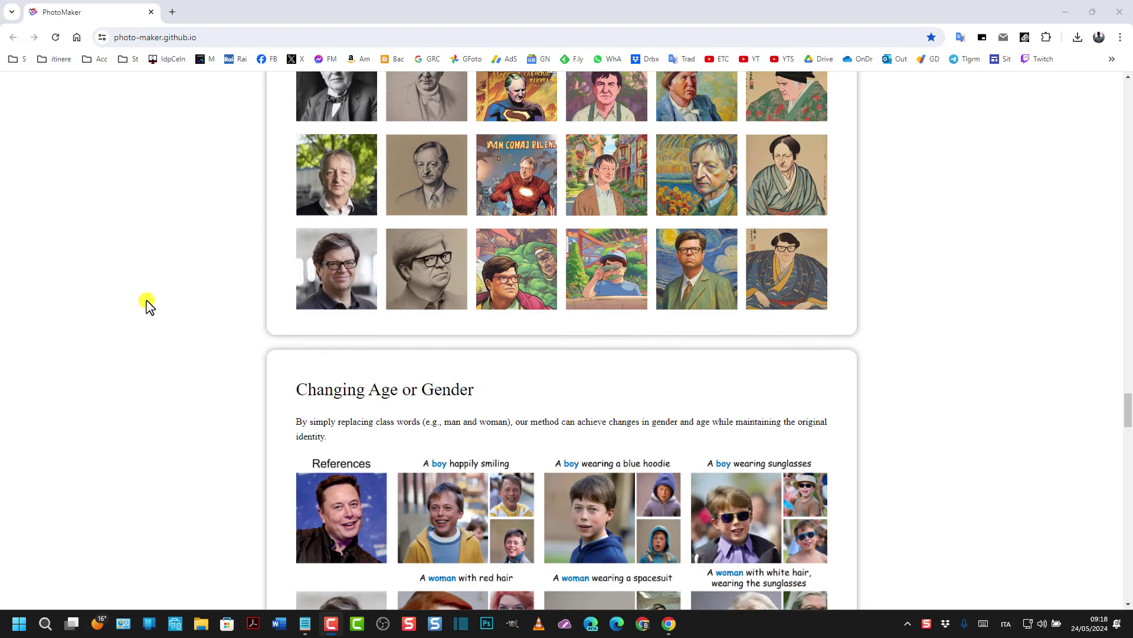
scroll(554, 371, "down", 6)
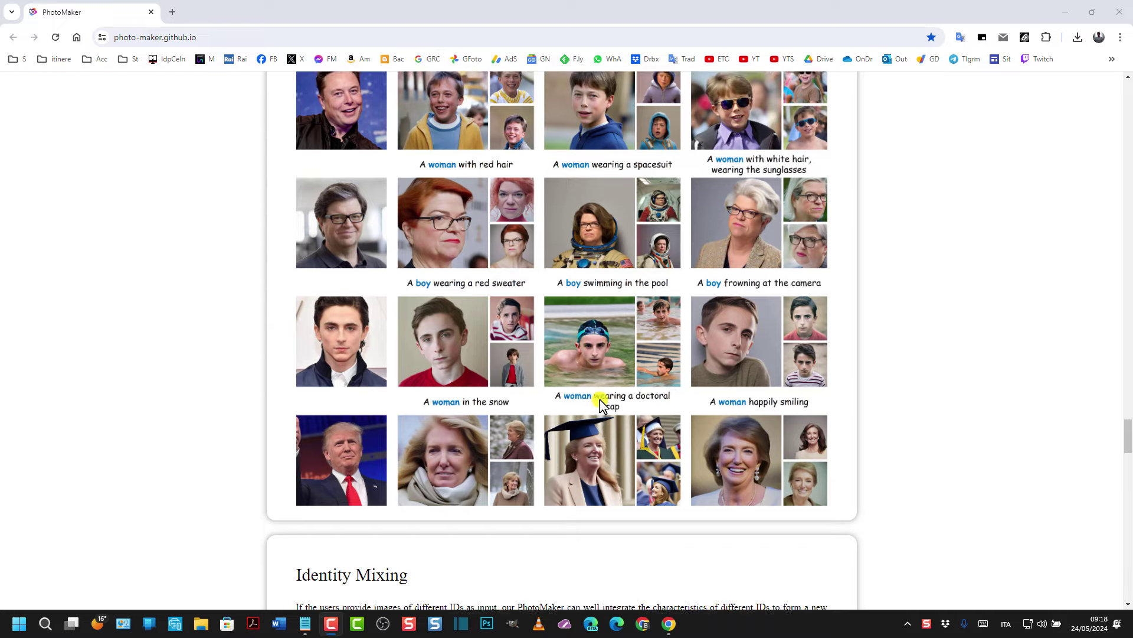
scroll(614, 430, "up", 6)
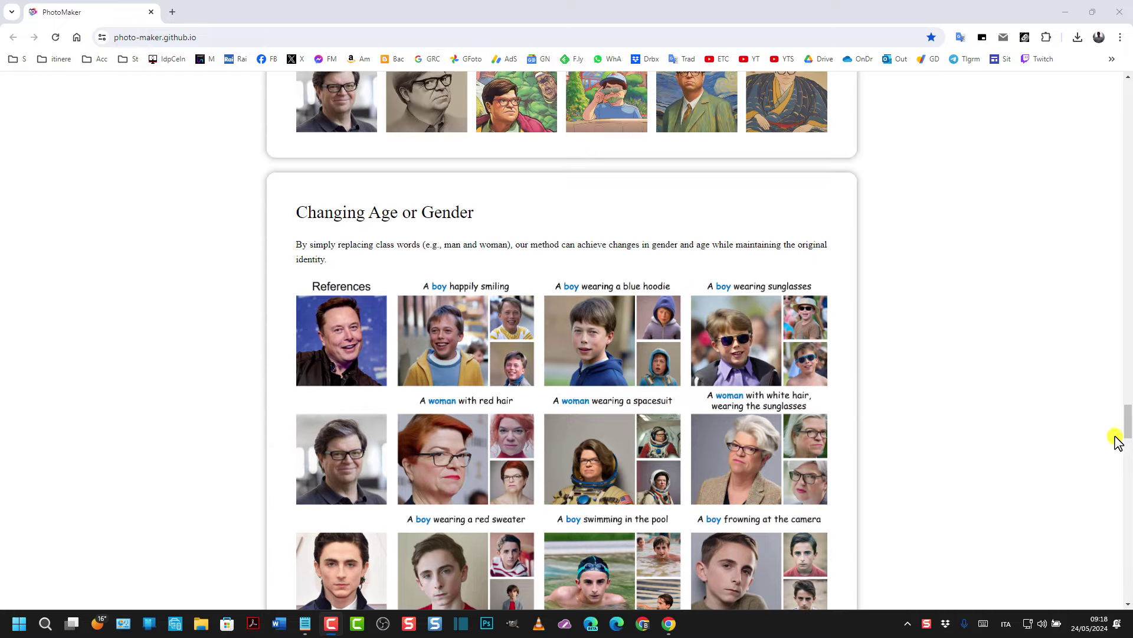
- Open the project's Demo link in a new tab and switch to the Hugging Face space
left_click_drag(1121, 441, 1075, 101)
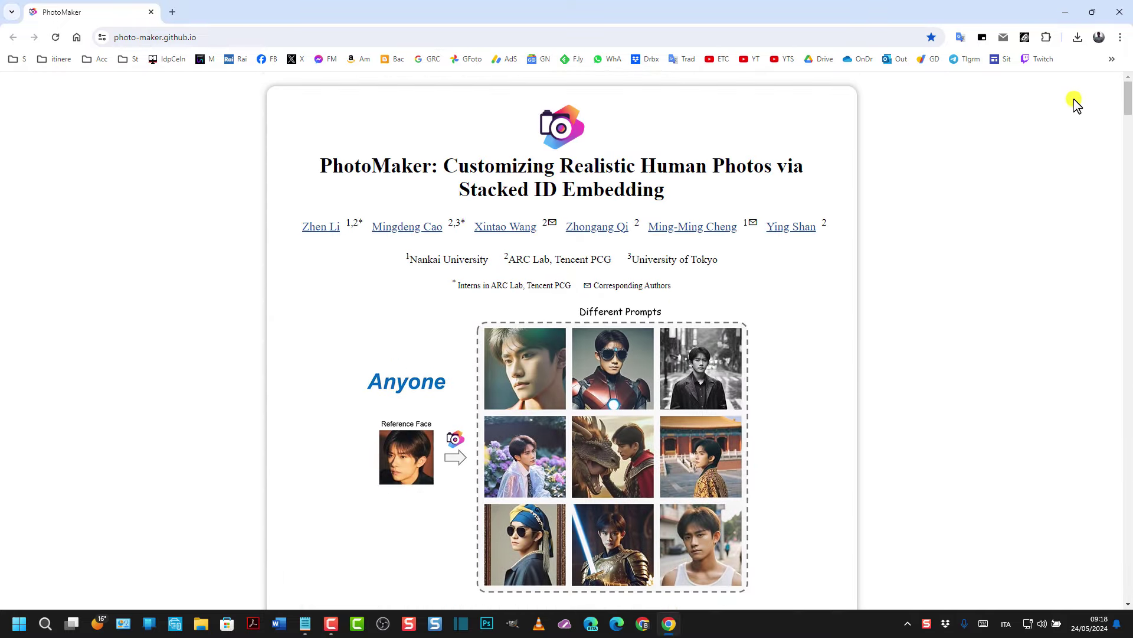
scroll(633, 313, "down", 5)
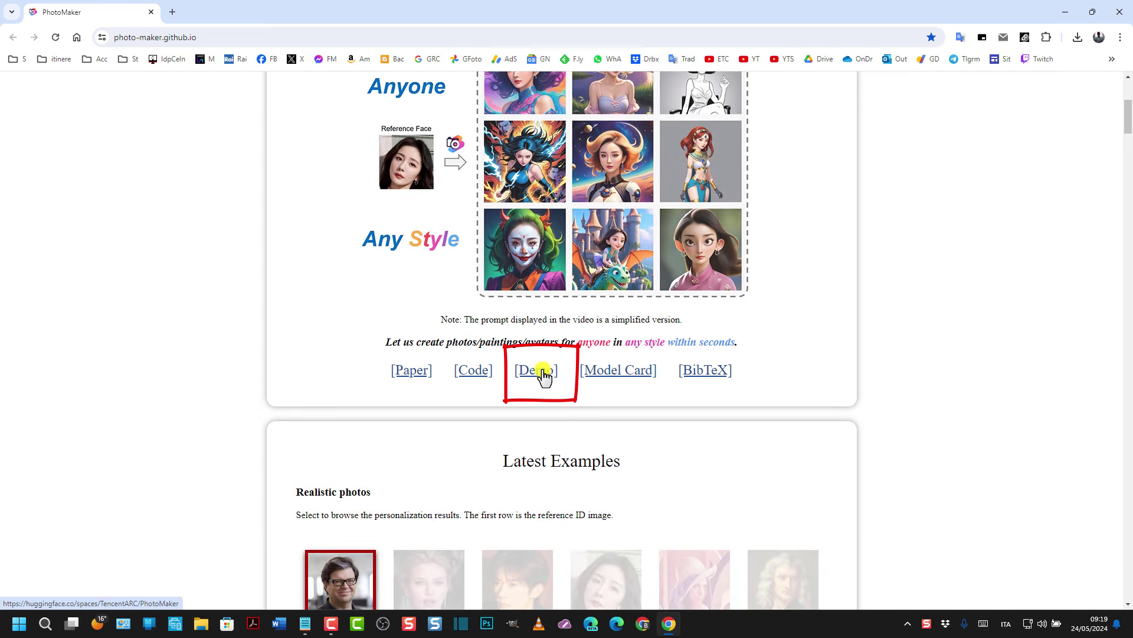
middle_click(542, 372)
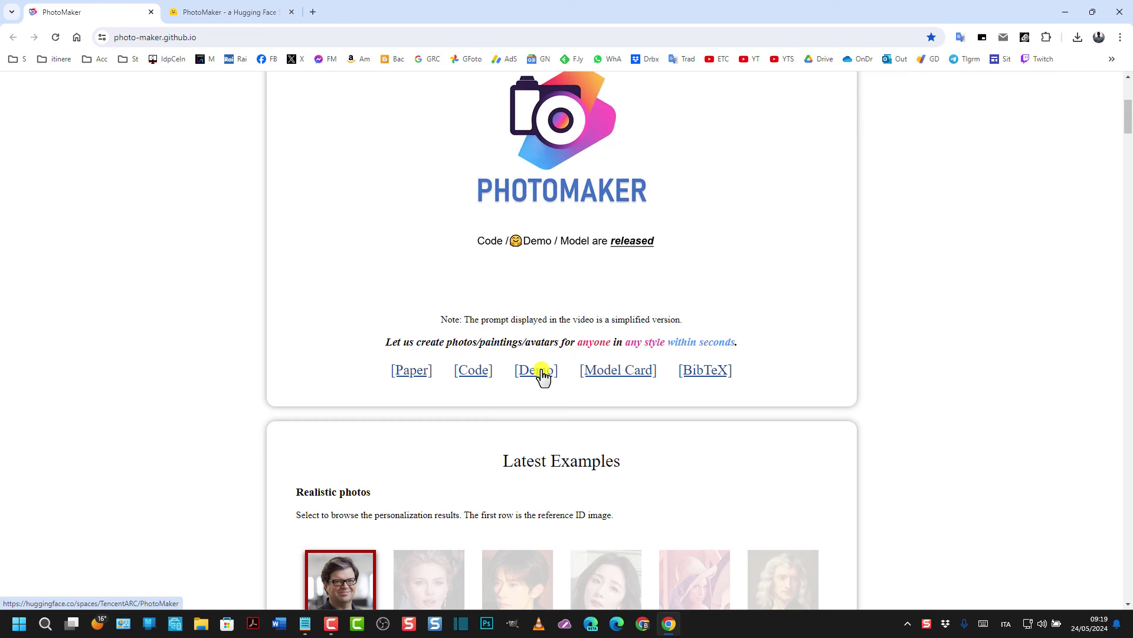
left_click(211, 11)
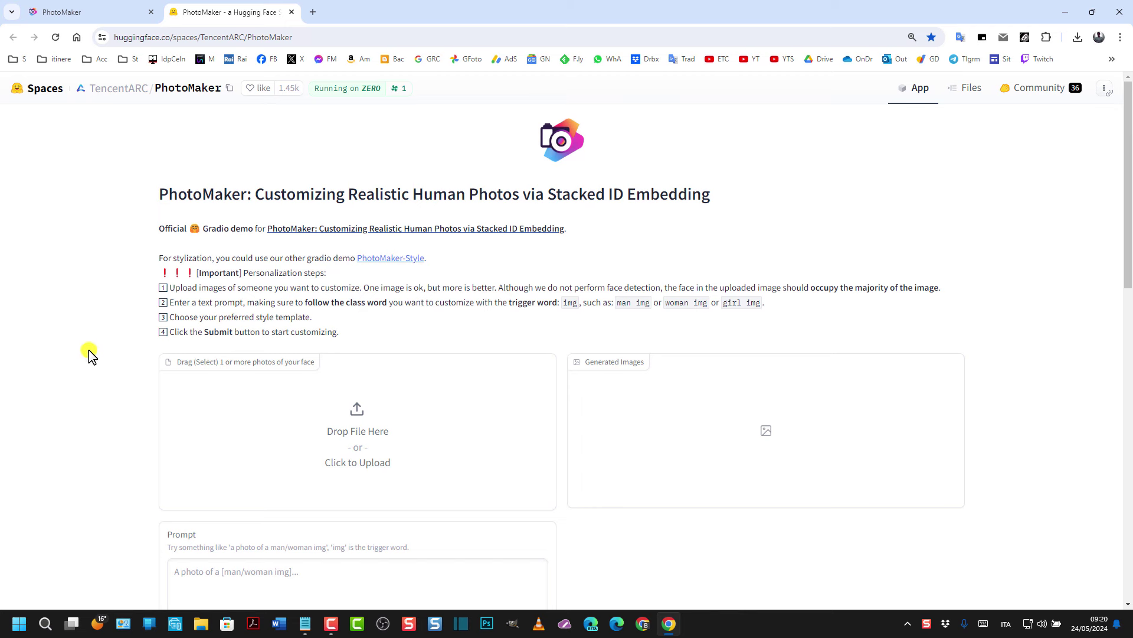
- Review the demo's prompt field and its list of style templates, keeping Photographic (Default)
scroll(549, 416, "down", 4)
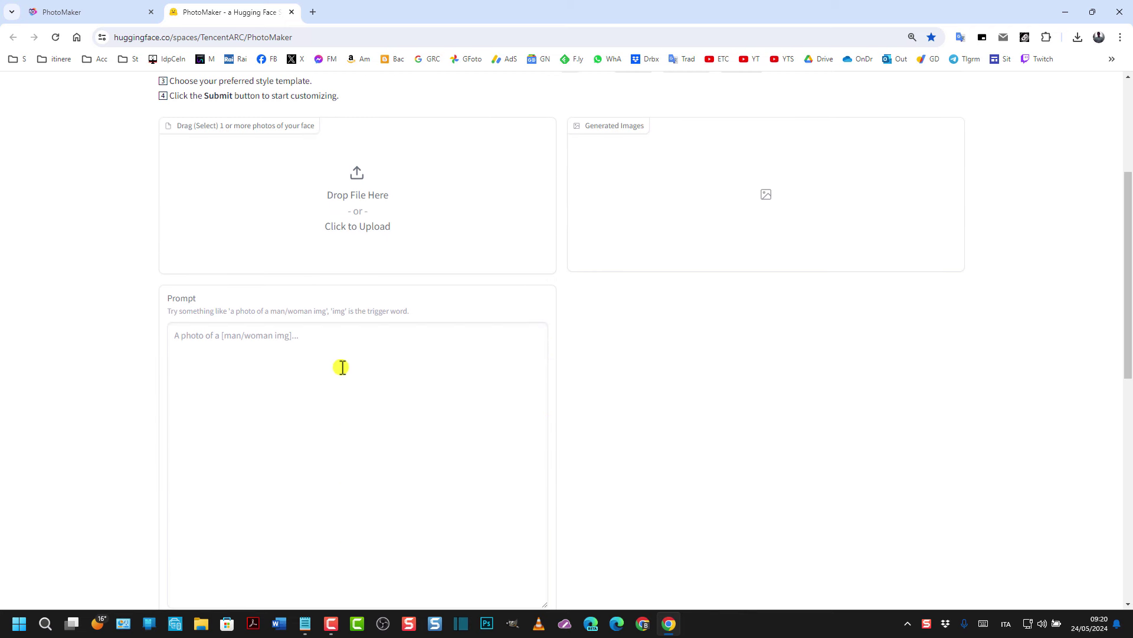
scroll(342, 366, "down", 4)
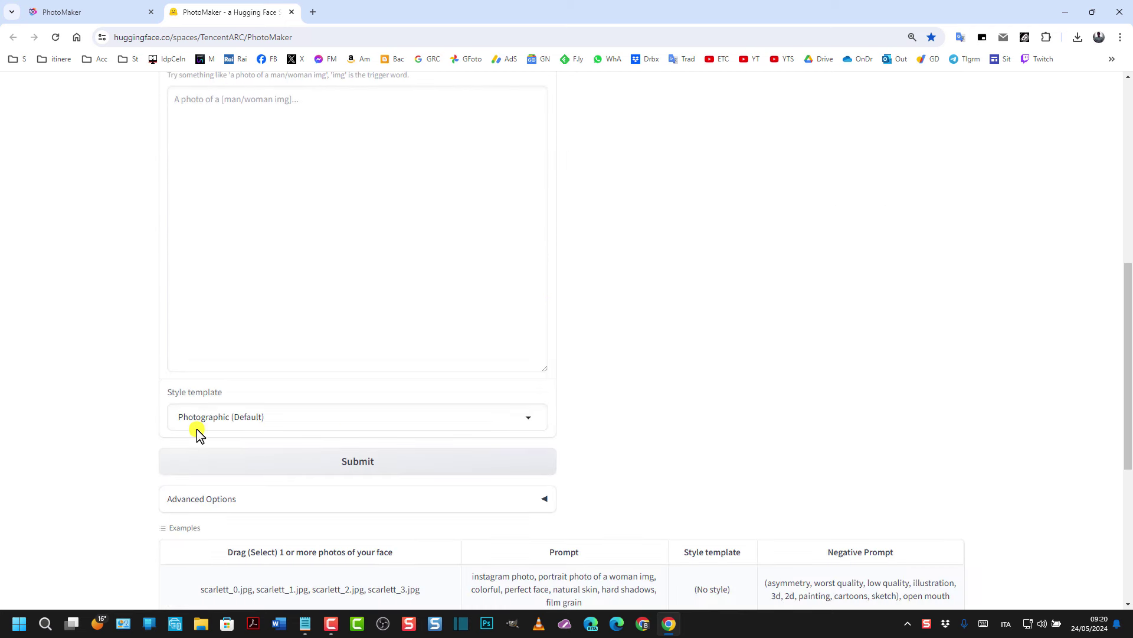
left_click(530, 419)
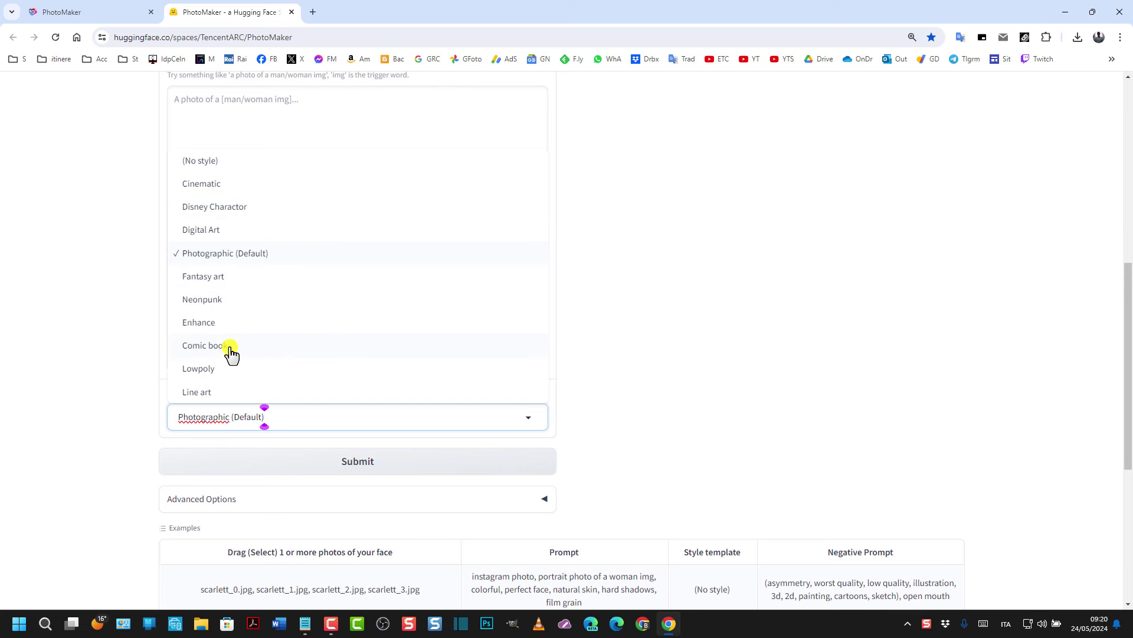
left_click(41, 342)
scroll(41, 339, "up", 8)
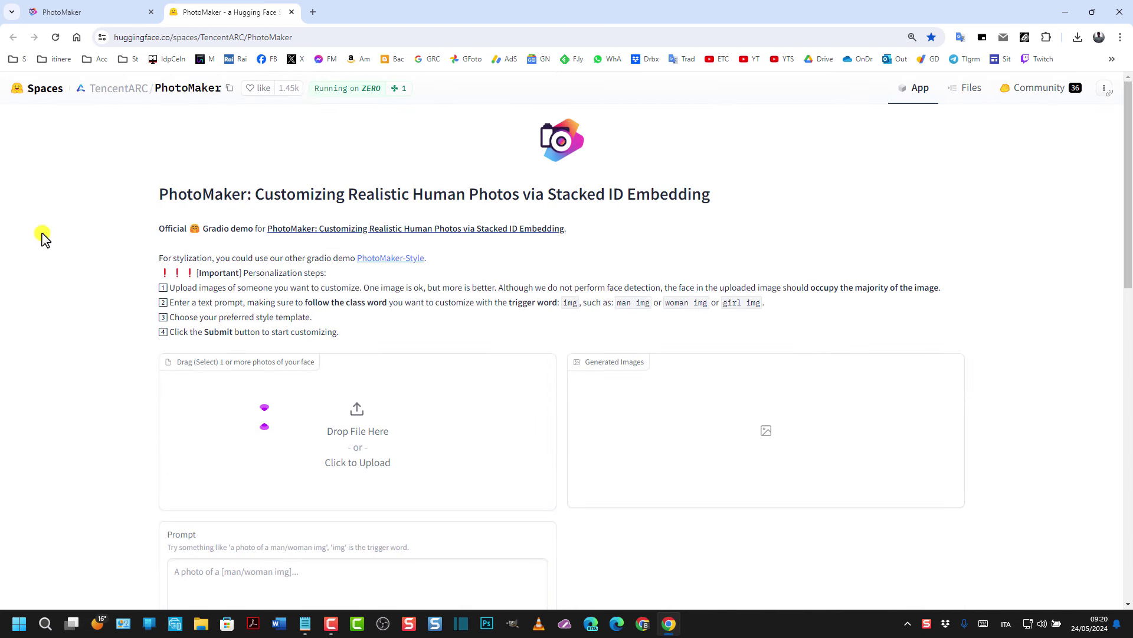
- Upload girl.jpeg from the Downloads folder as the reference face photo, and clear the file window from view
left_click(204, 626)
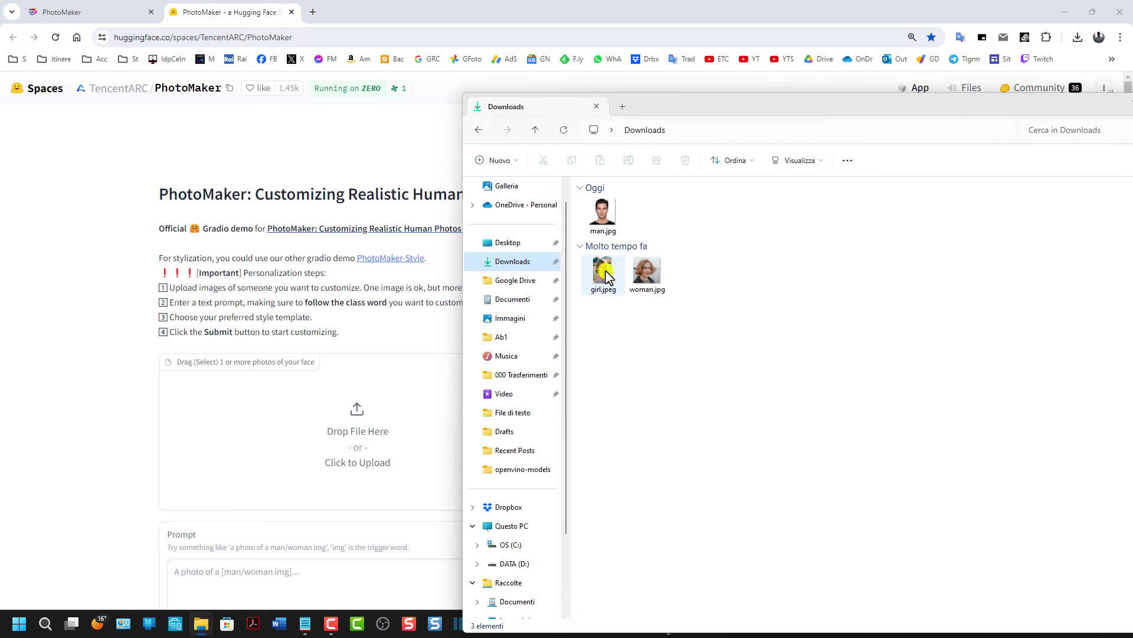
left_click_drag(602, 270, 303, 397)
scroll(183, 438, "down", 5)
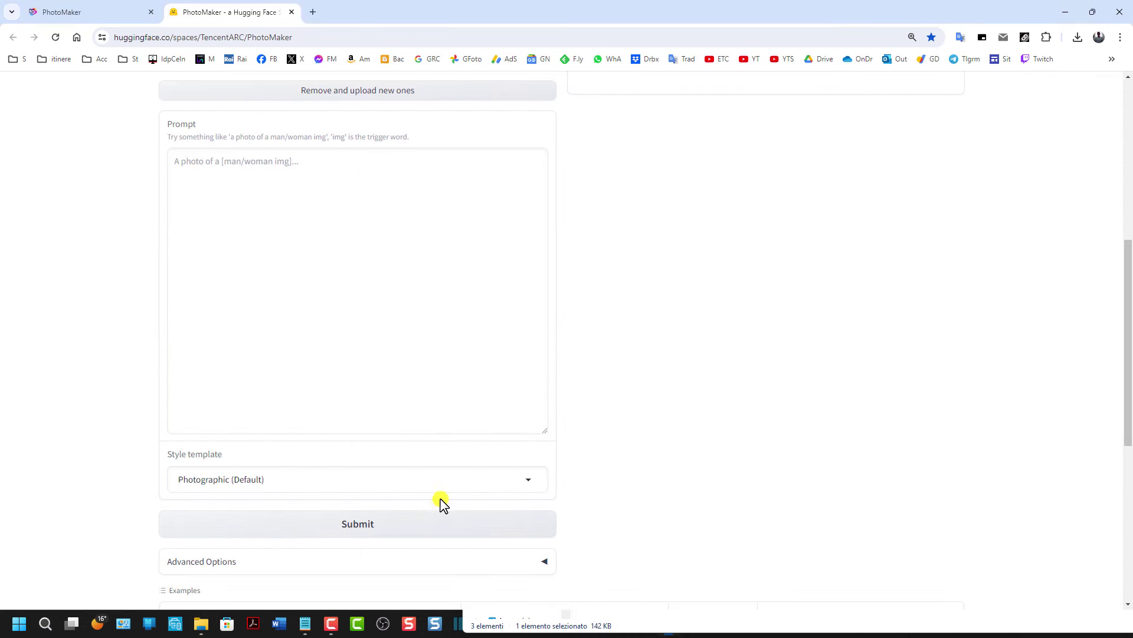
scroll(433, 361, "up", 2)
scroll(366, 361, "up", 1)
scroll(65, 370, "down", 3)
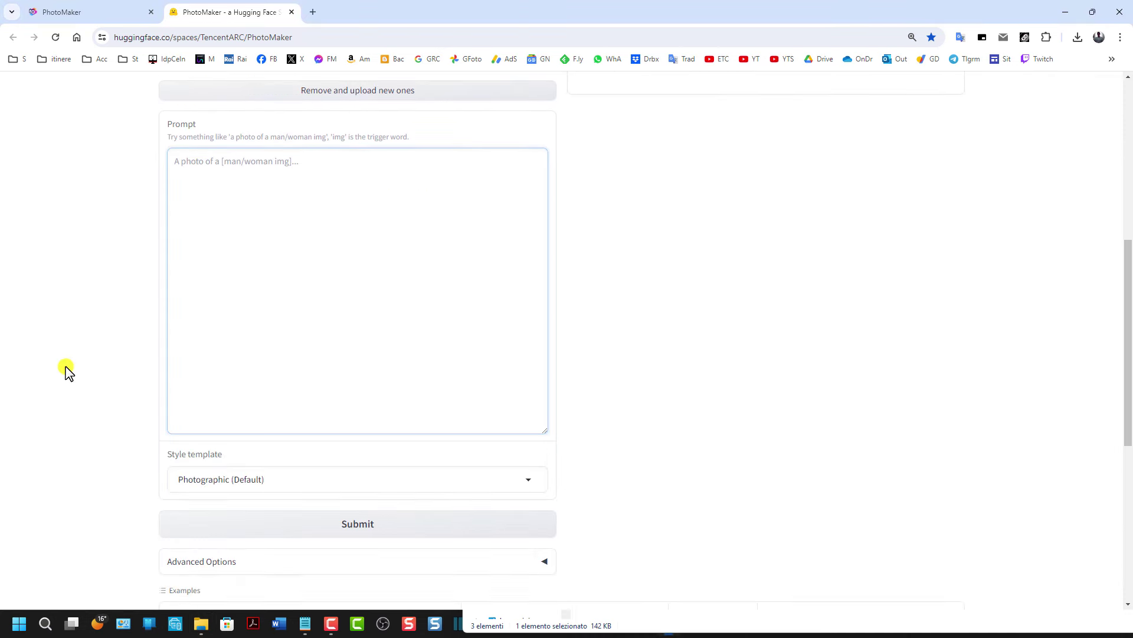
scroll(283, 390, "up", 3)
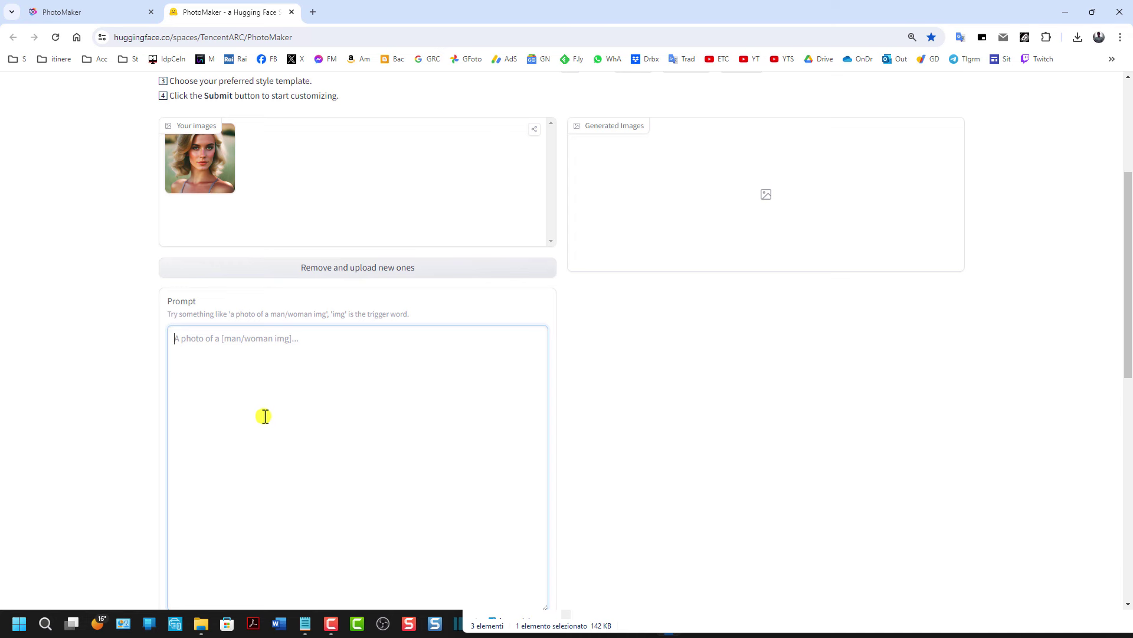
scroll(265, 414, "down", 1)
scroll(270, 401, "down", 3)
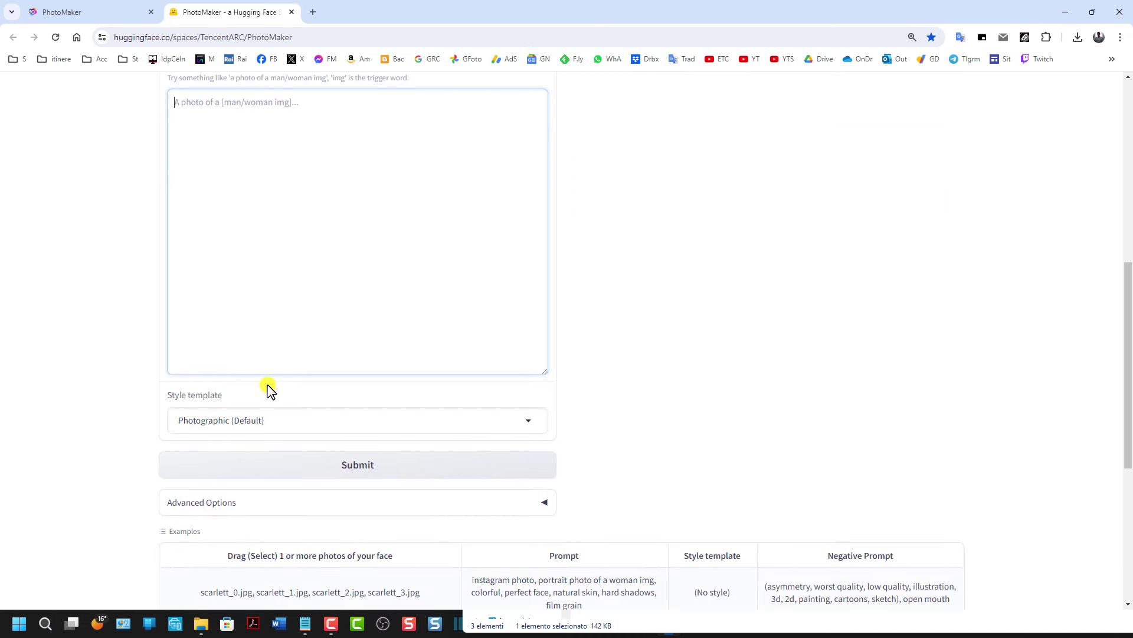
scroll(269, 373, "up", 2)
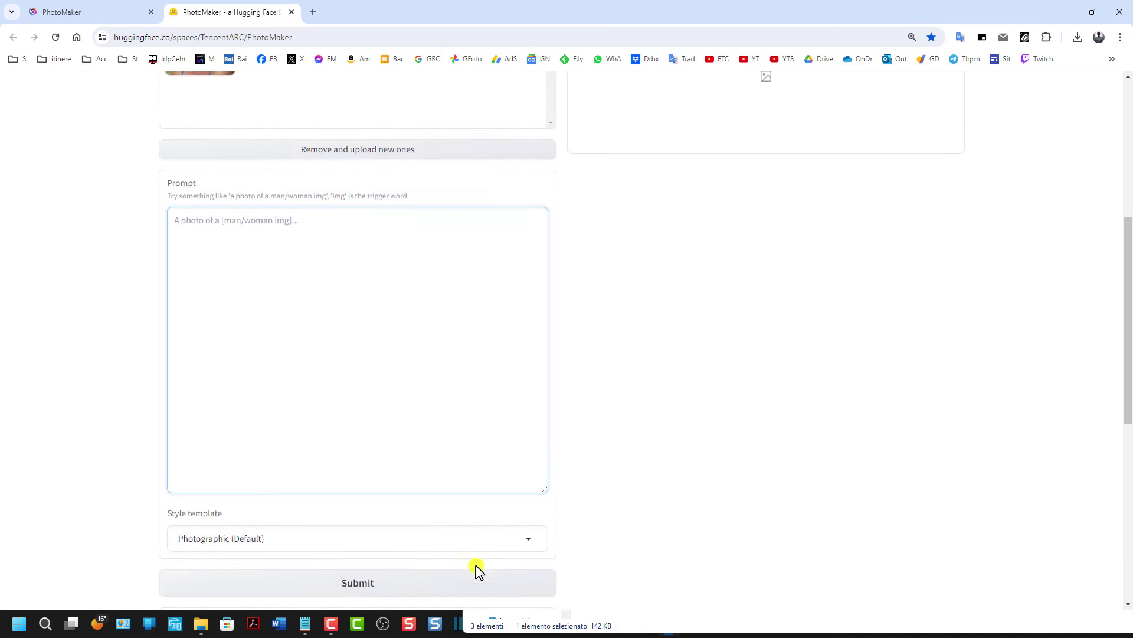
left_click(685, 624)
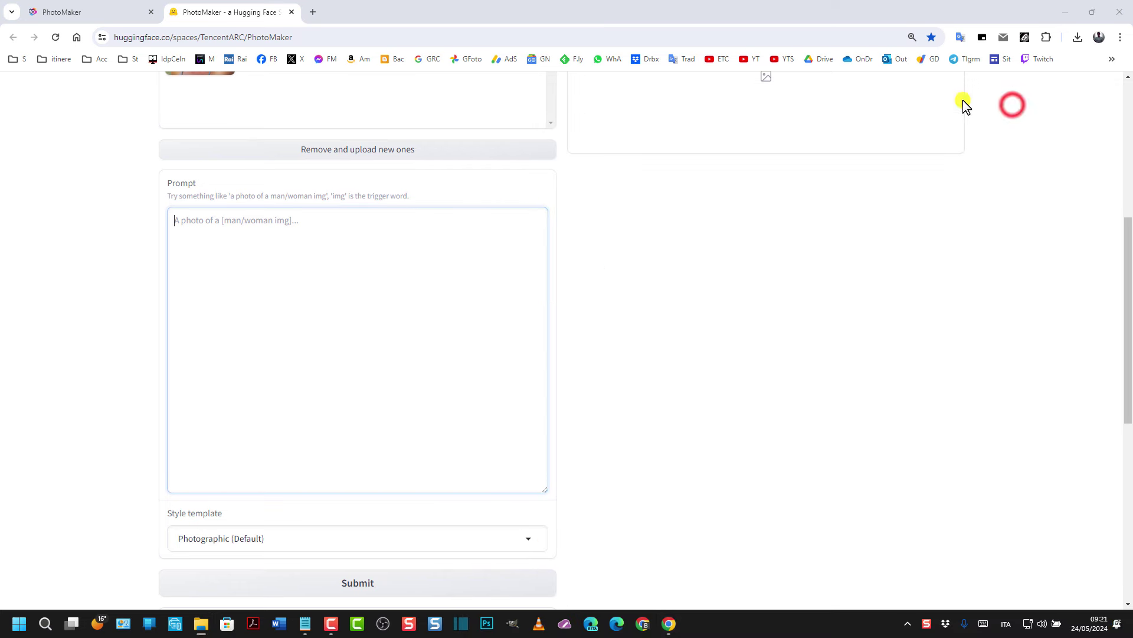
left_click(1012, 105)
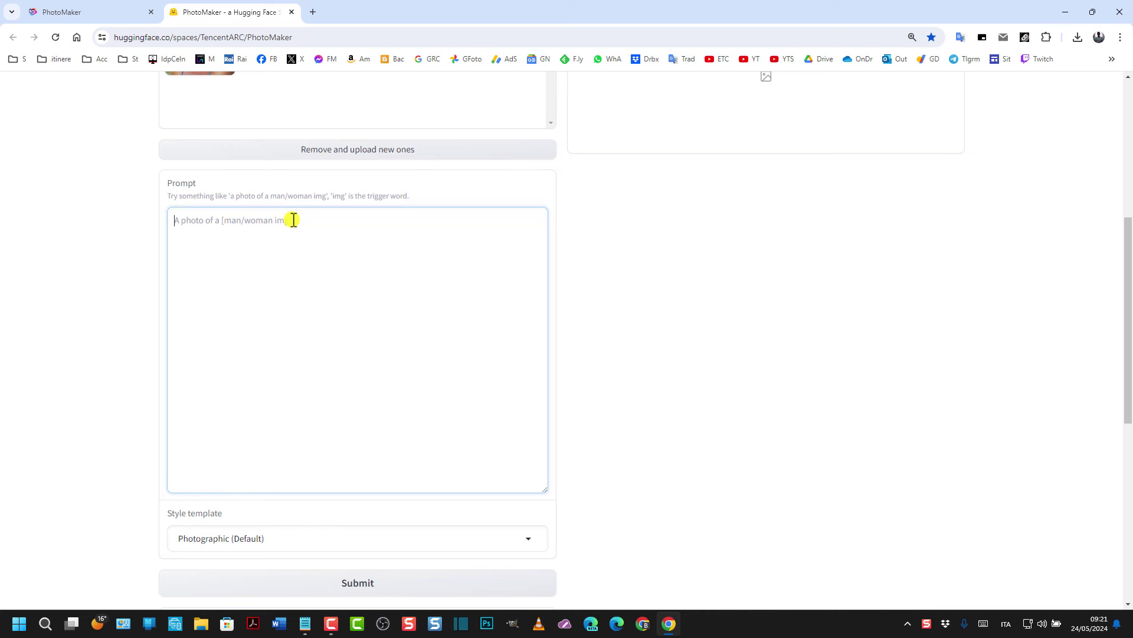
- Submit the prompt "A photo of a girl img running on the beach in a light blue fitness dress with the sea with high waves in the background"
type("A photo of a girl img running on the beach in a light blue fitness dress with the sea with high waves in the background")
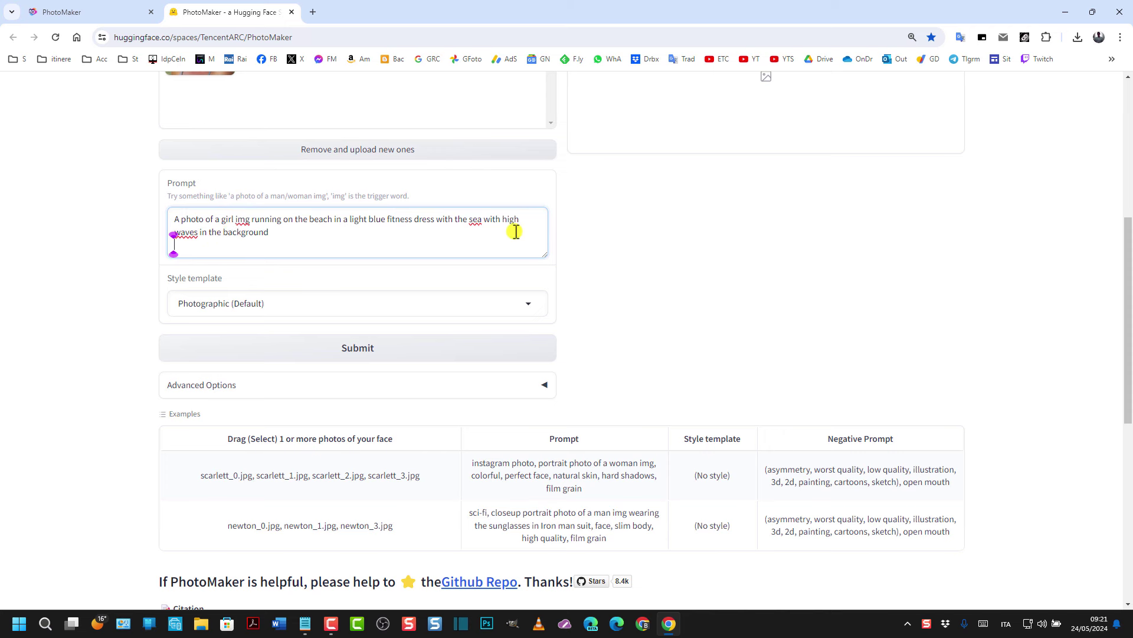
scroll(378, 230, "up", 2)
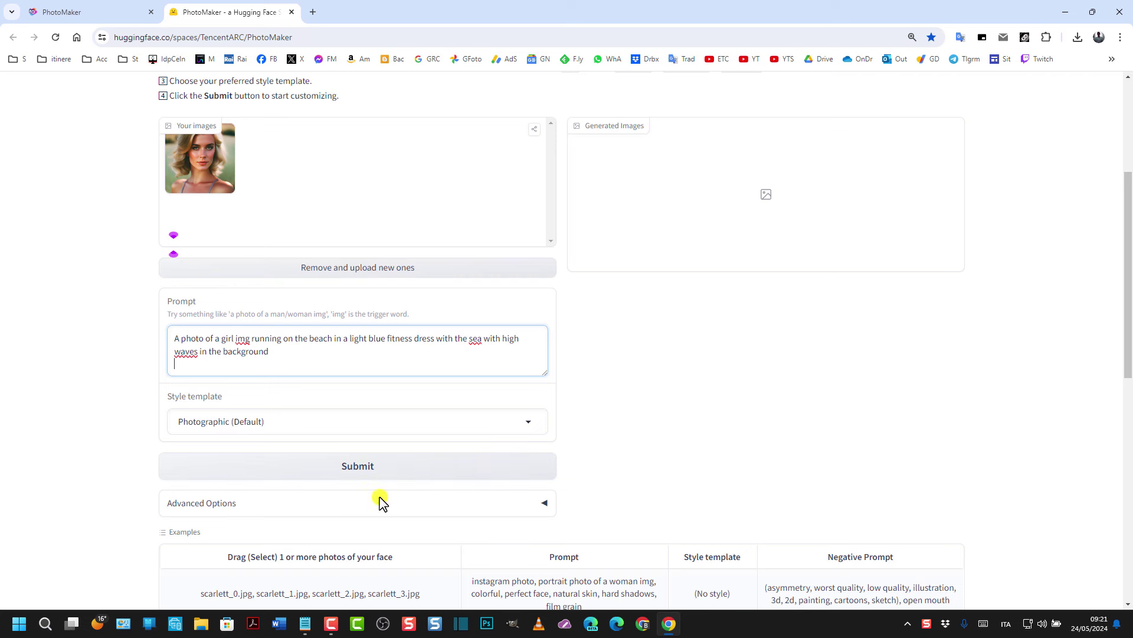
left_click(360, 470)
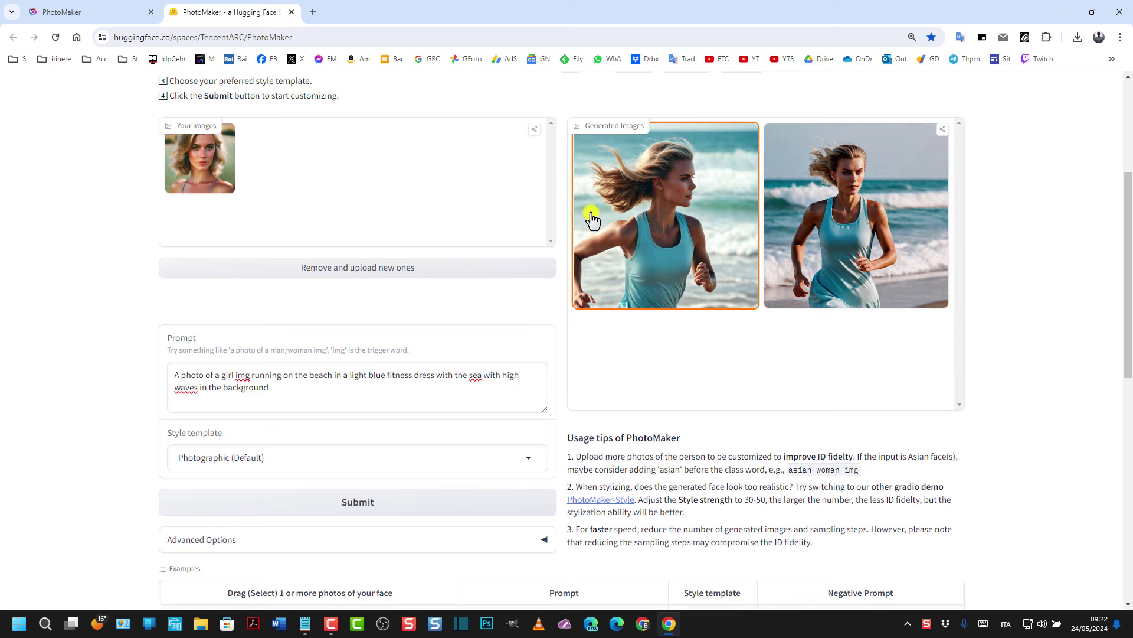
- Enlarge the first generated image and save it as image.png in the Downloads folder
left_click(678, 215)
right_click(767, 213)
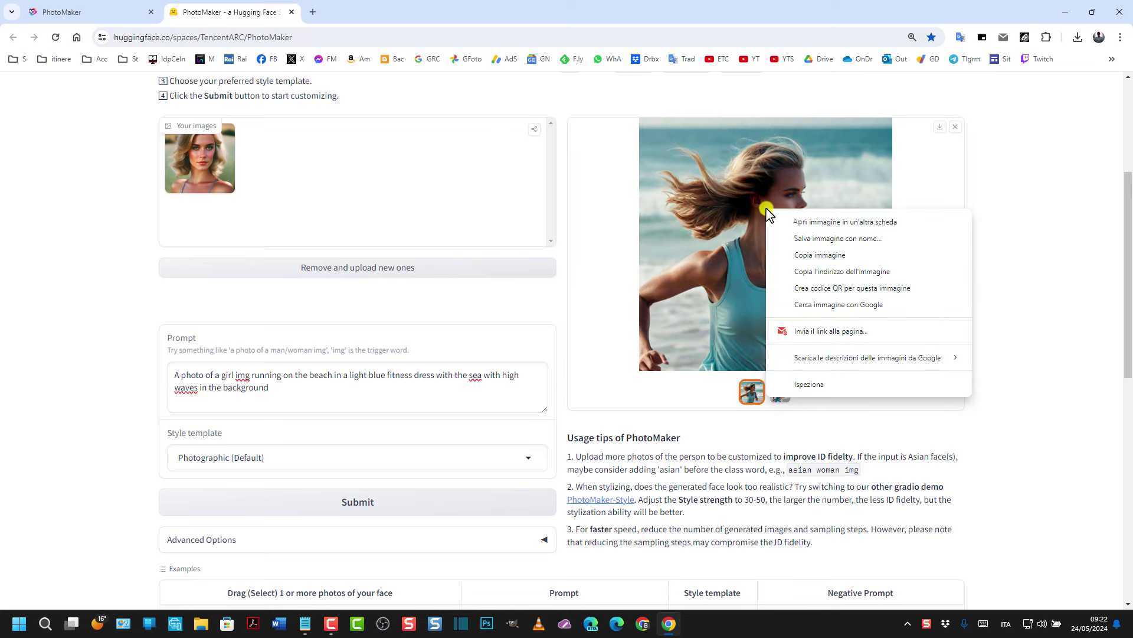
left_click(807, 239)
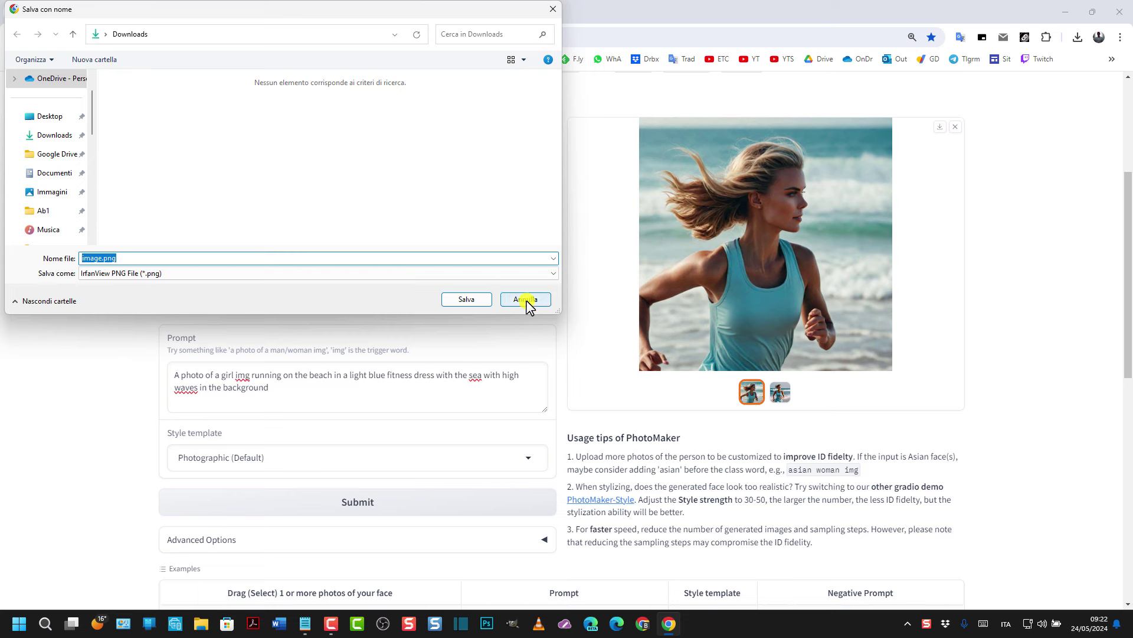
left_click(556, 275)
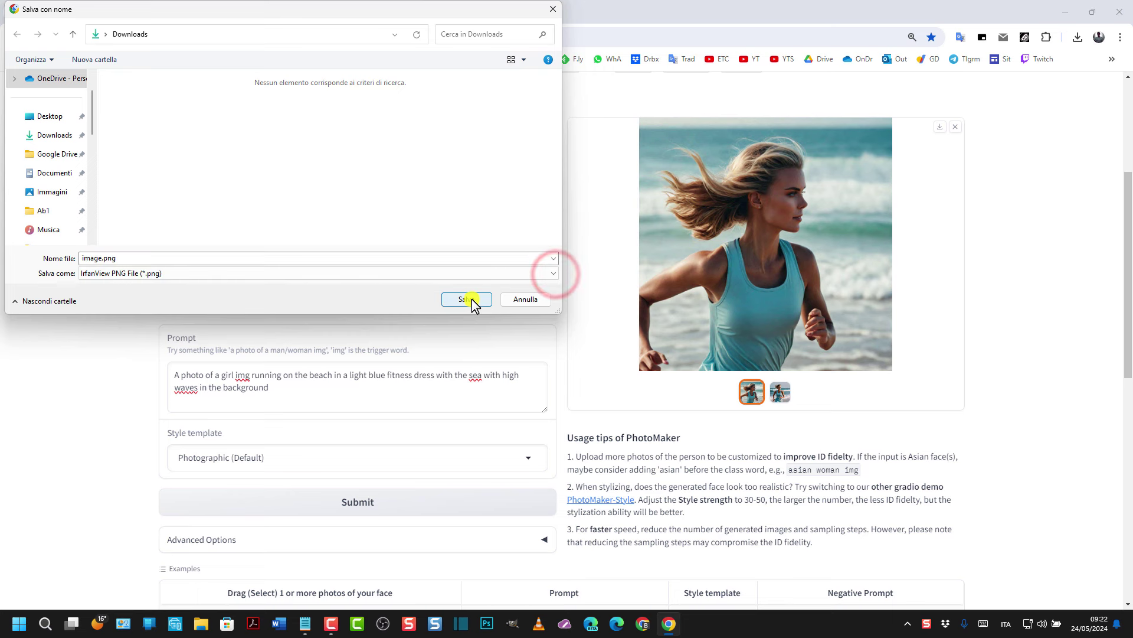
left_click(468, 299)
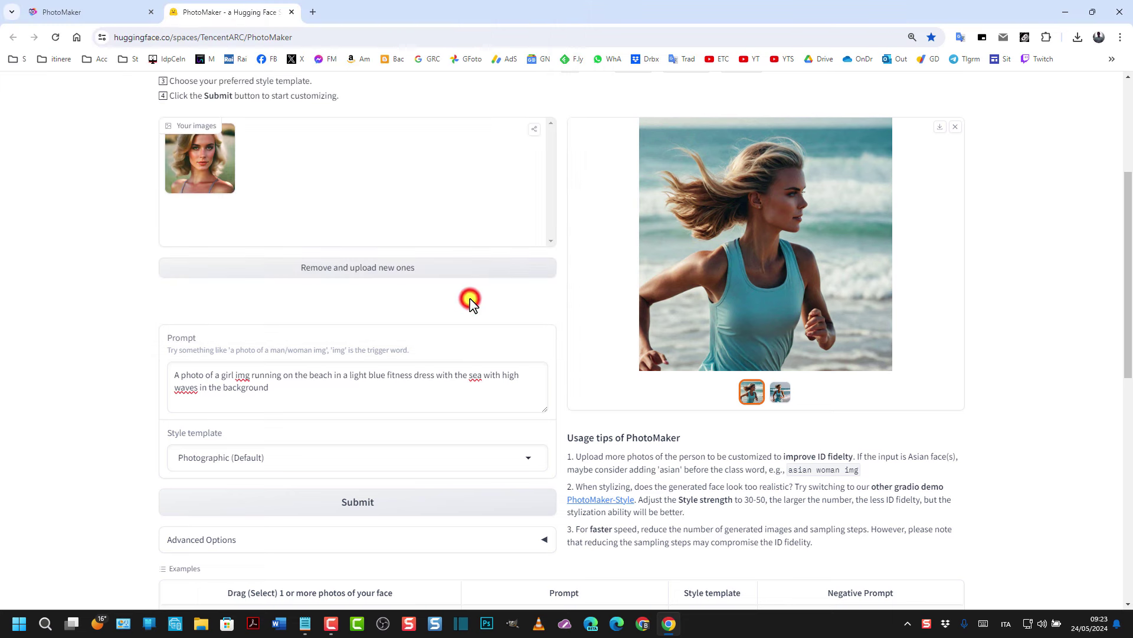
- Display the second generated image of the running girl and save it as image (1).png in the Downloads folder
left_click(779, 394)
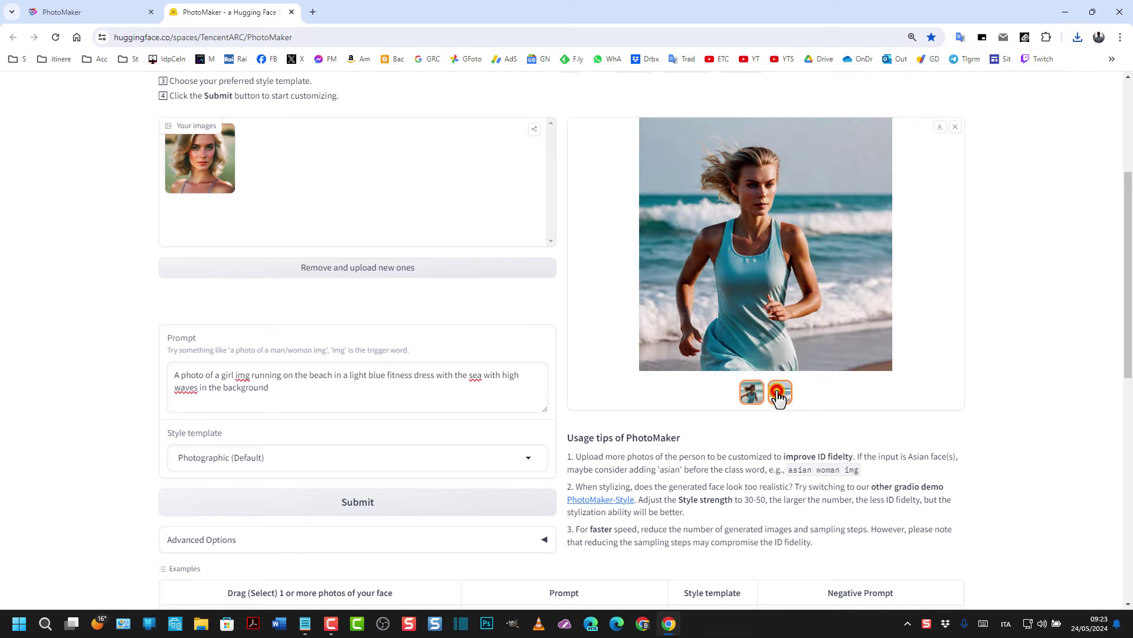
right_click(754, 241)
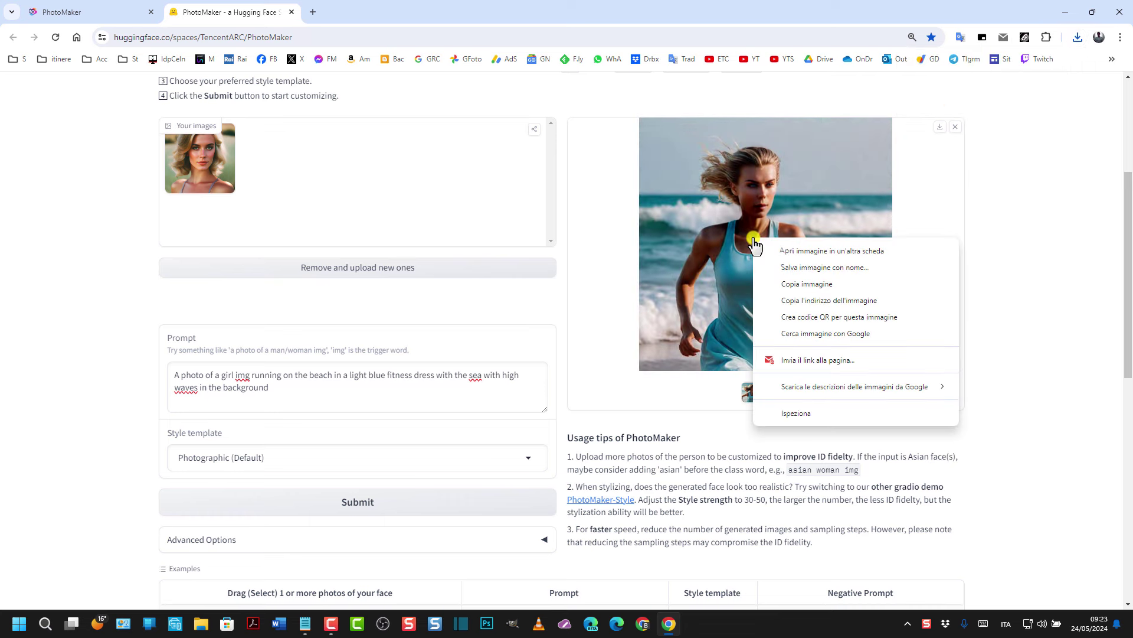
left_click(803, 267)
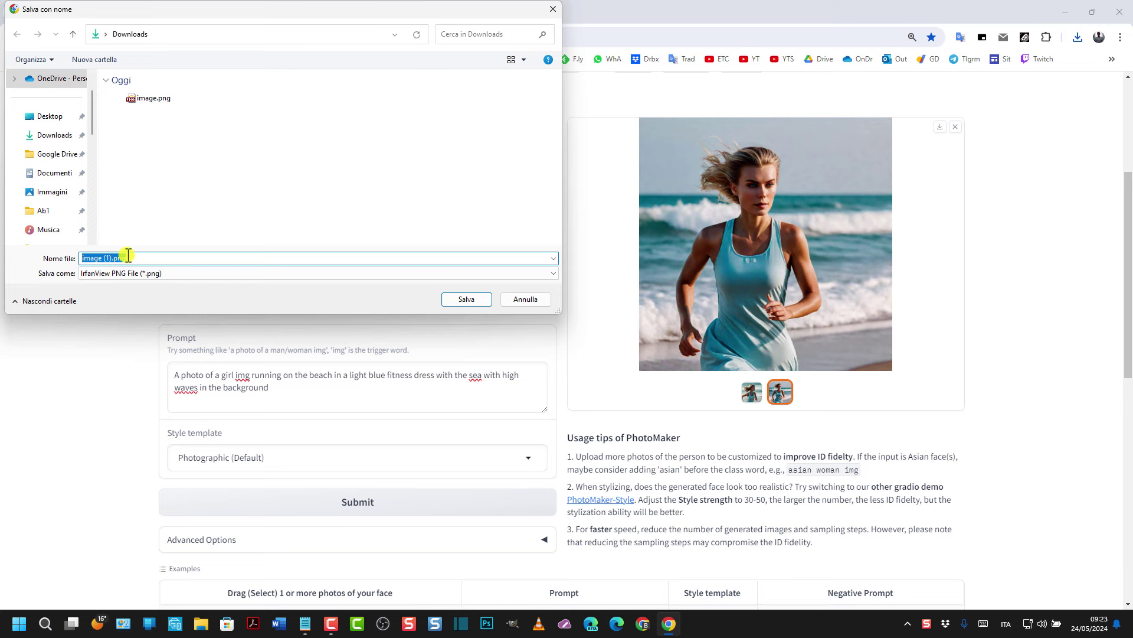
left_click(126, 258)
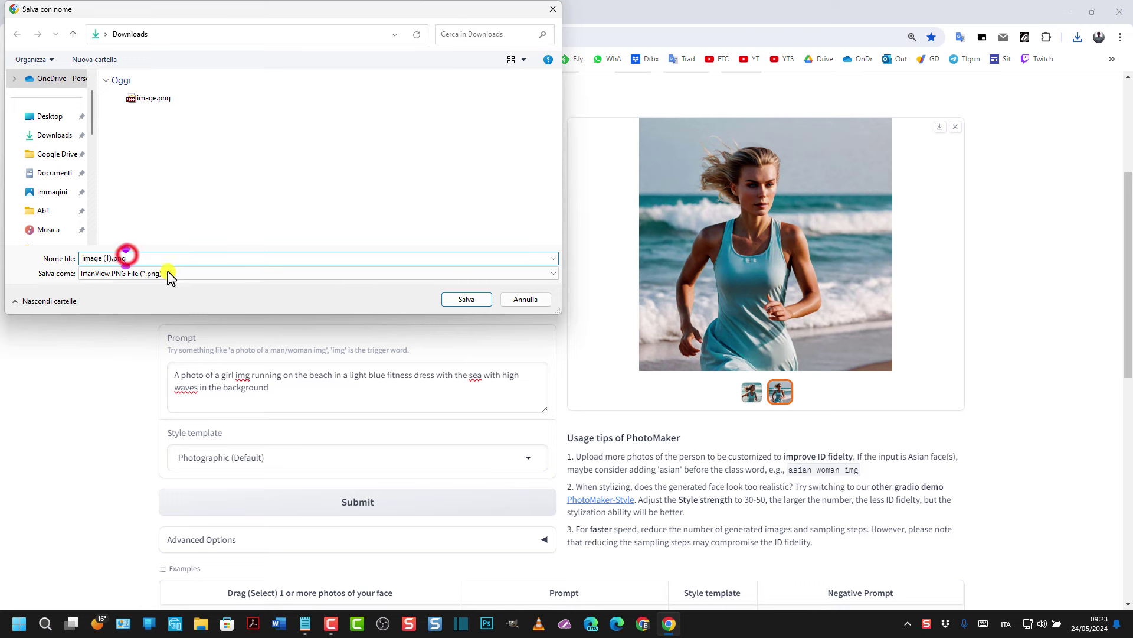
left_click(478, 300)
- Reload the demo page to clear it and upload man.jpg from the Downloads folder as the reference face photo
scroll(3, 310, "up", 2)
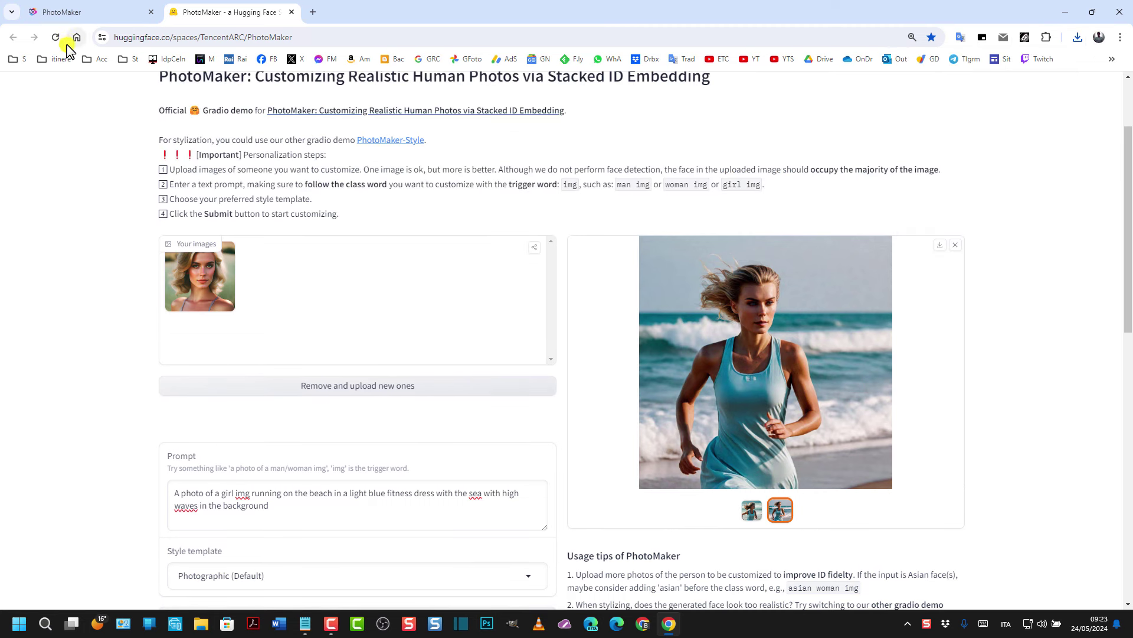
left_click(56, 40)
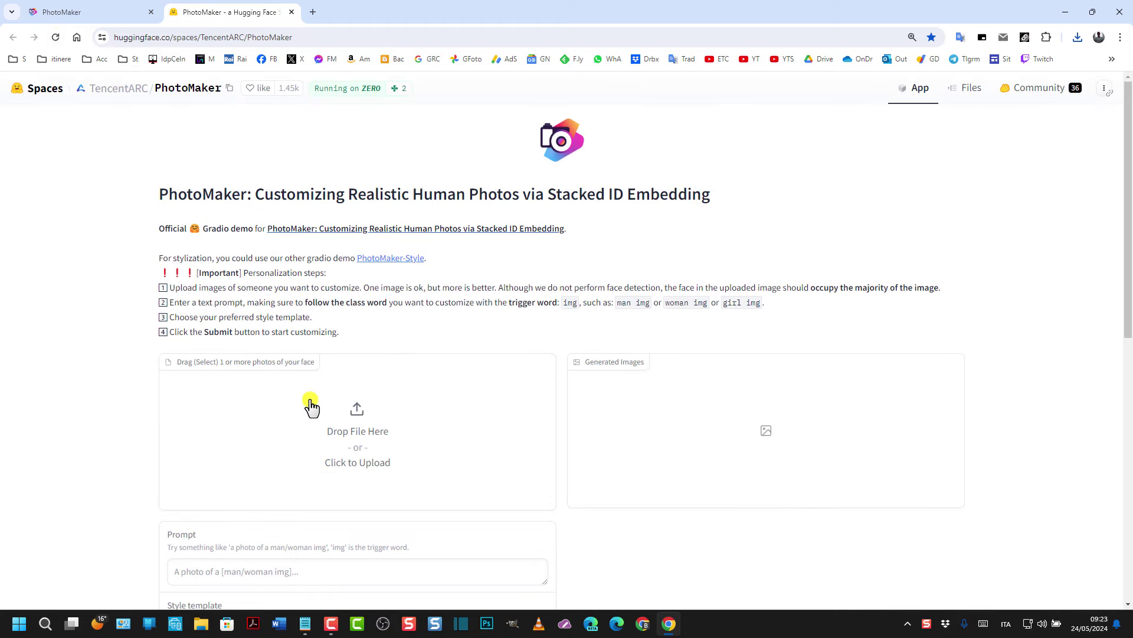
scroll(307, 402, "down", 1)
left_click(201, 631)
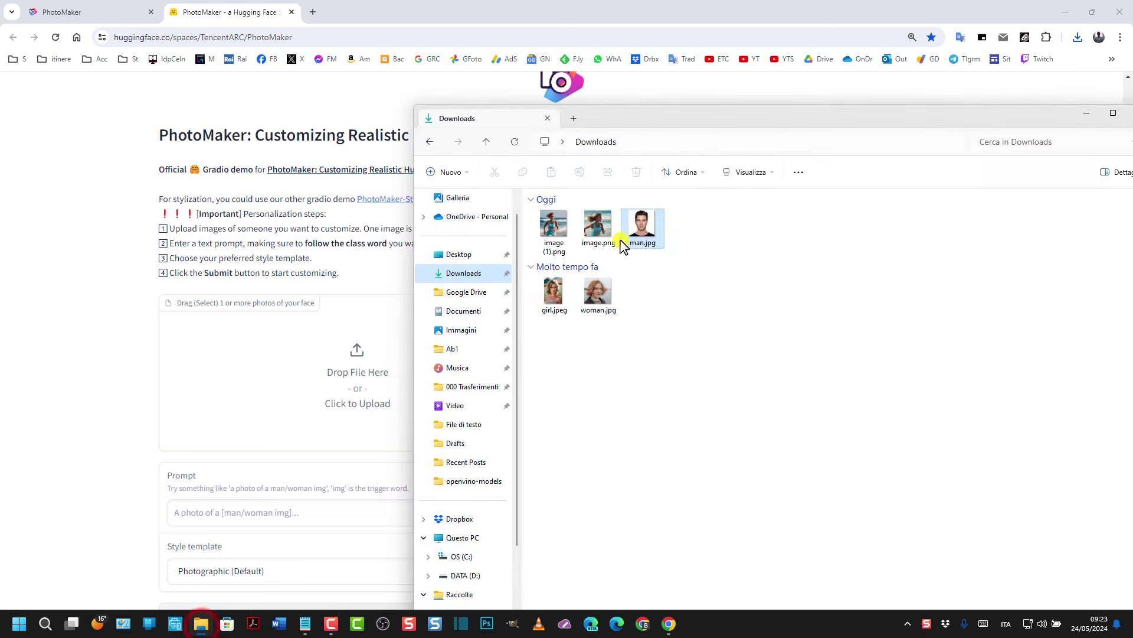
left_click_drag(622, 246, 278, 374)
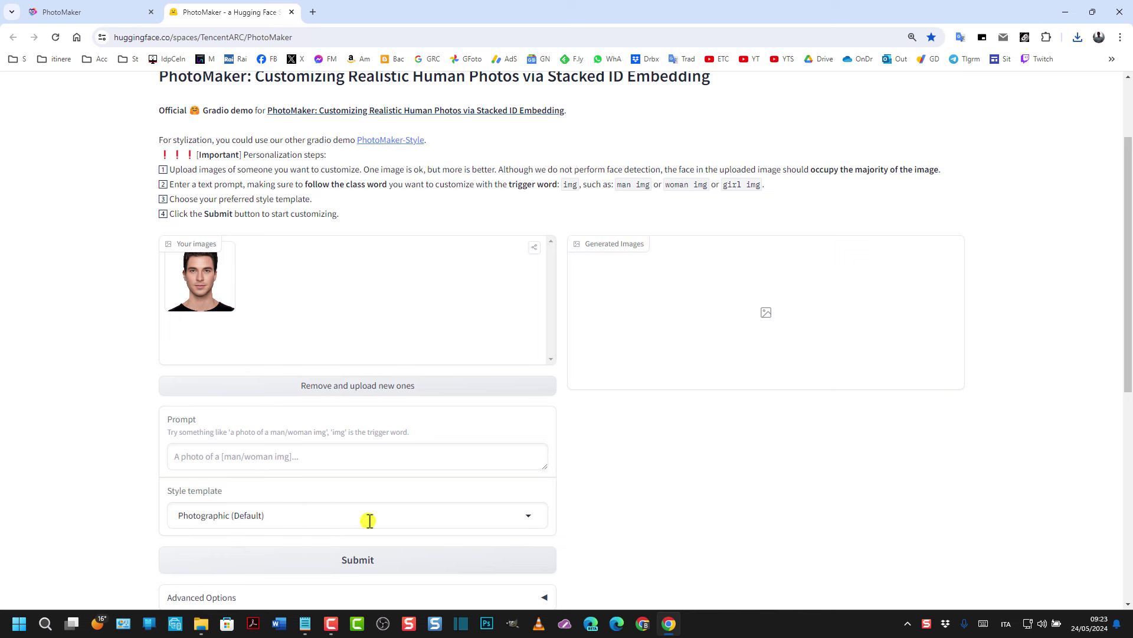
- Submit the prompt "A photo of a man img dressed in medieval armor while he is talking with his smartphone"
left_click(230, 458)
type("A photo of a man img dressed in medieval armor while he is talking with his smartphone")
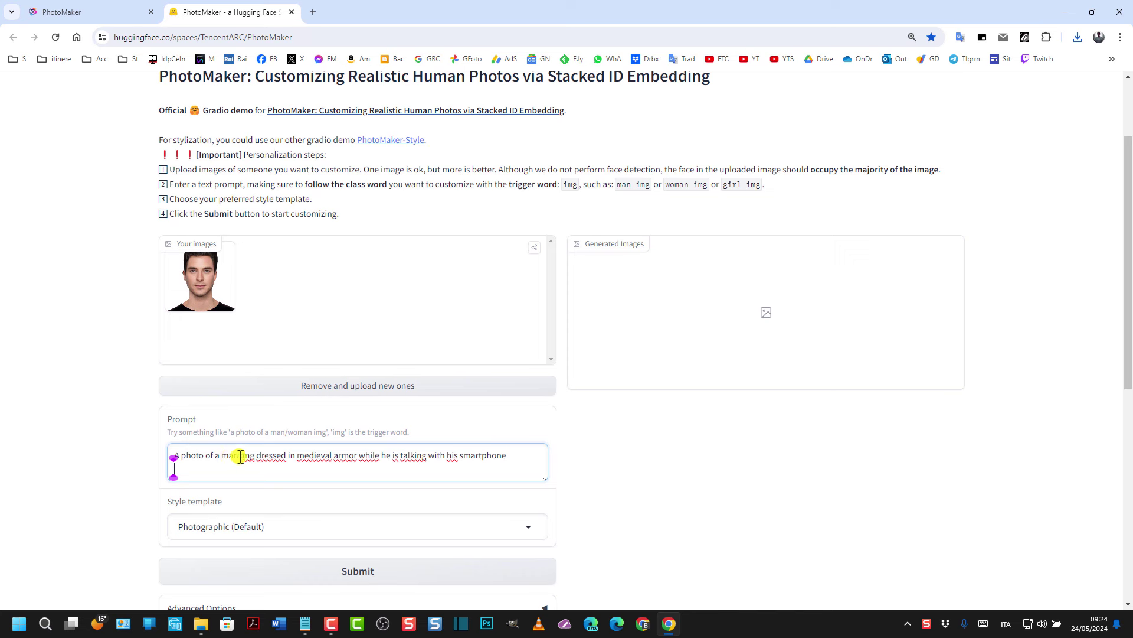
double_click(248, 457)
left_click(362, 576)
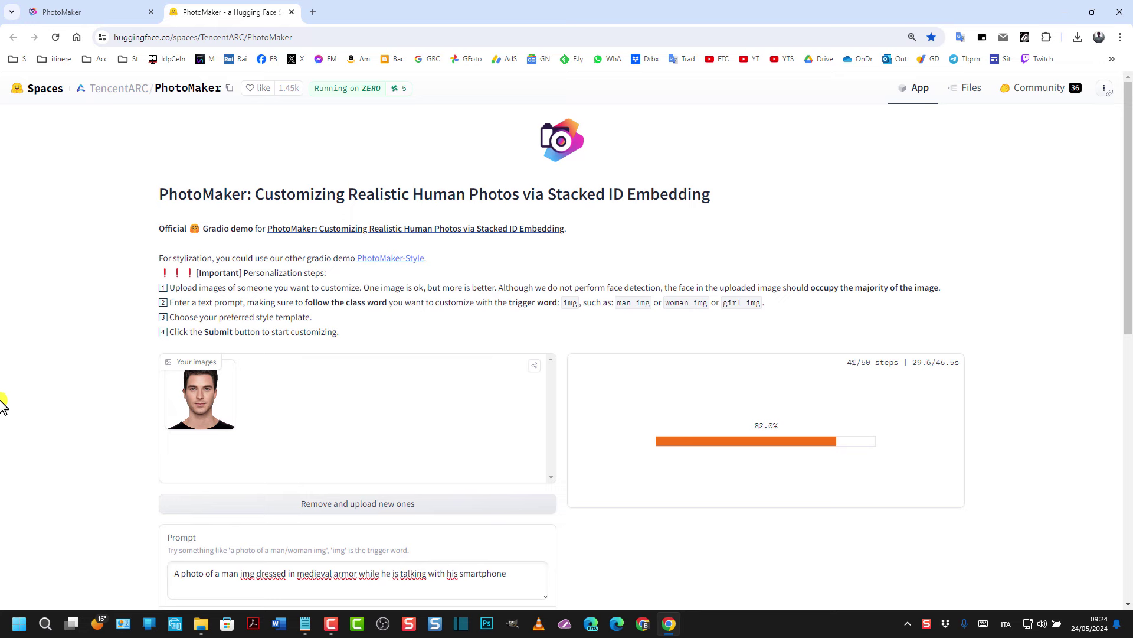
- Enlarge the first generated image of the man in armor and save it as image (2).png in the Downloads folder
scroll(0, 404, "down", 3)
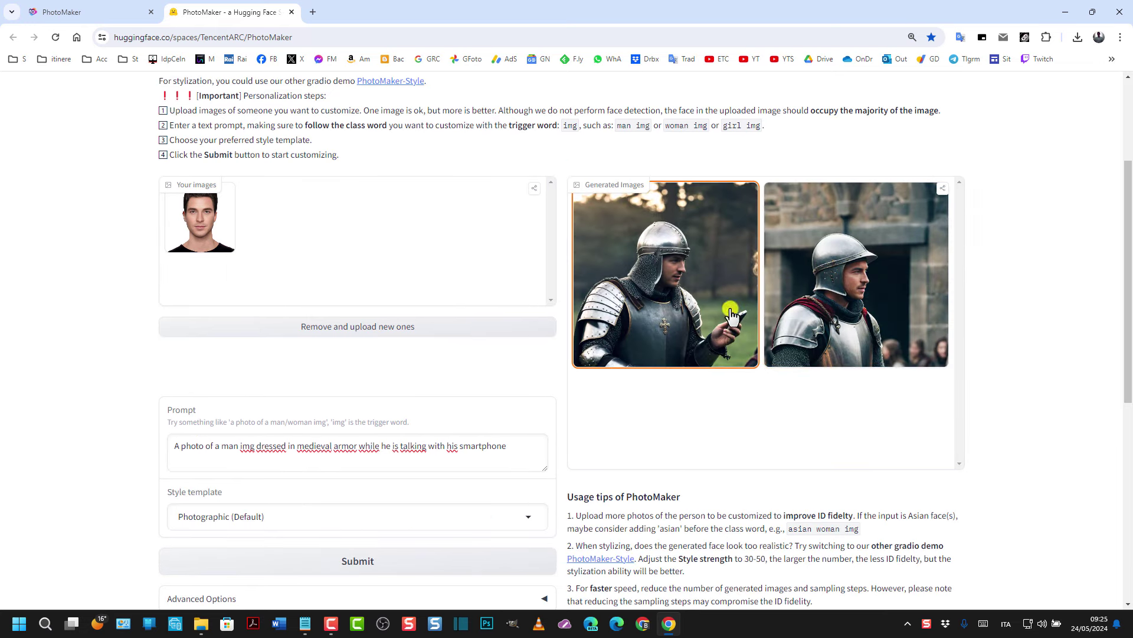
left_click(690, 308)
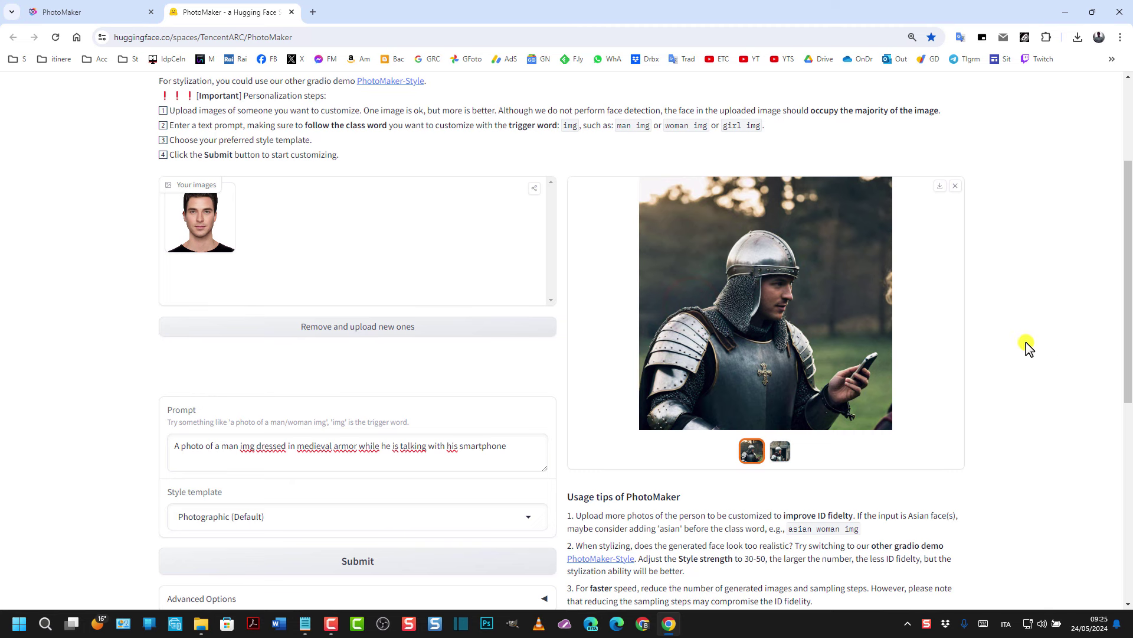
right_click(755, 310)
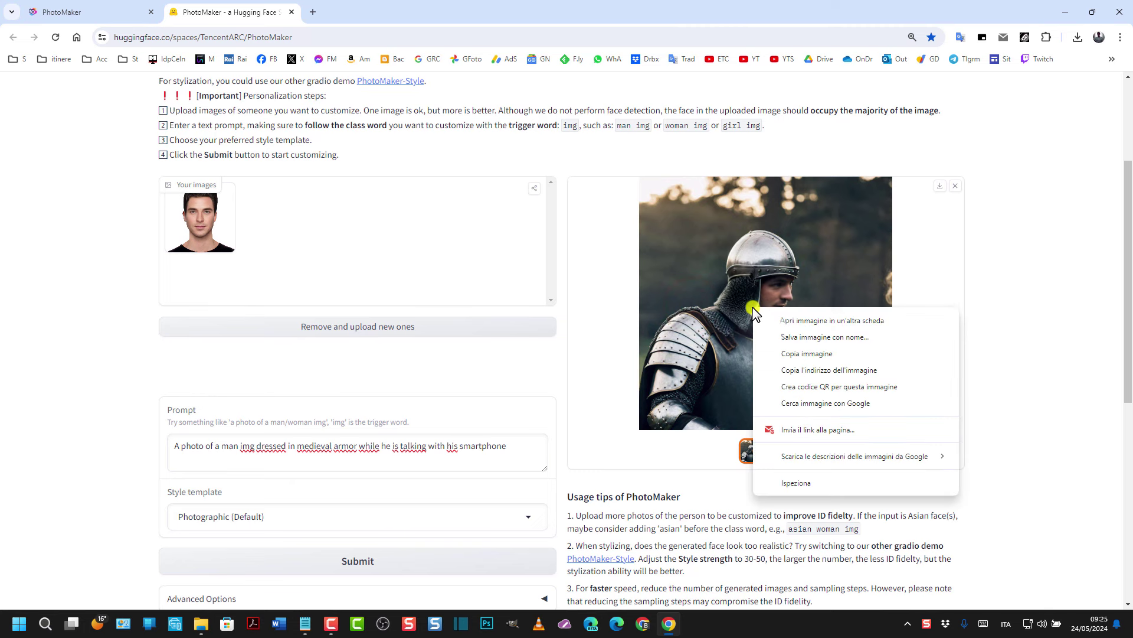
left_click(810, 336)
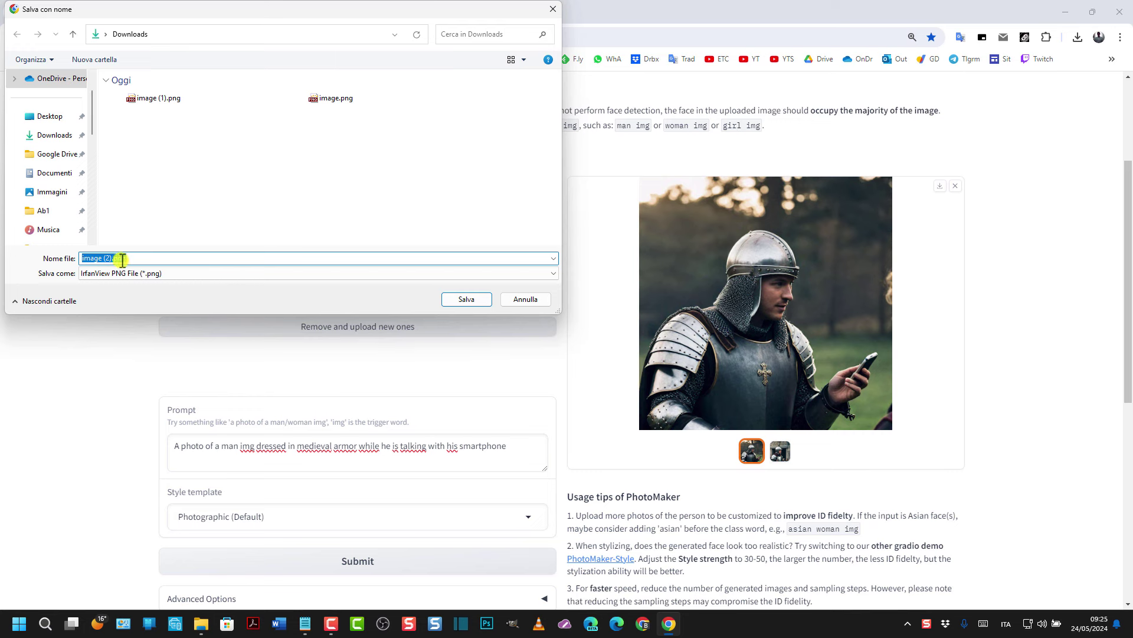
left_click(467, 300)
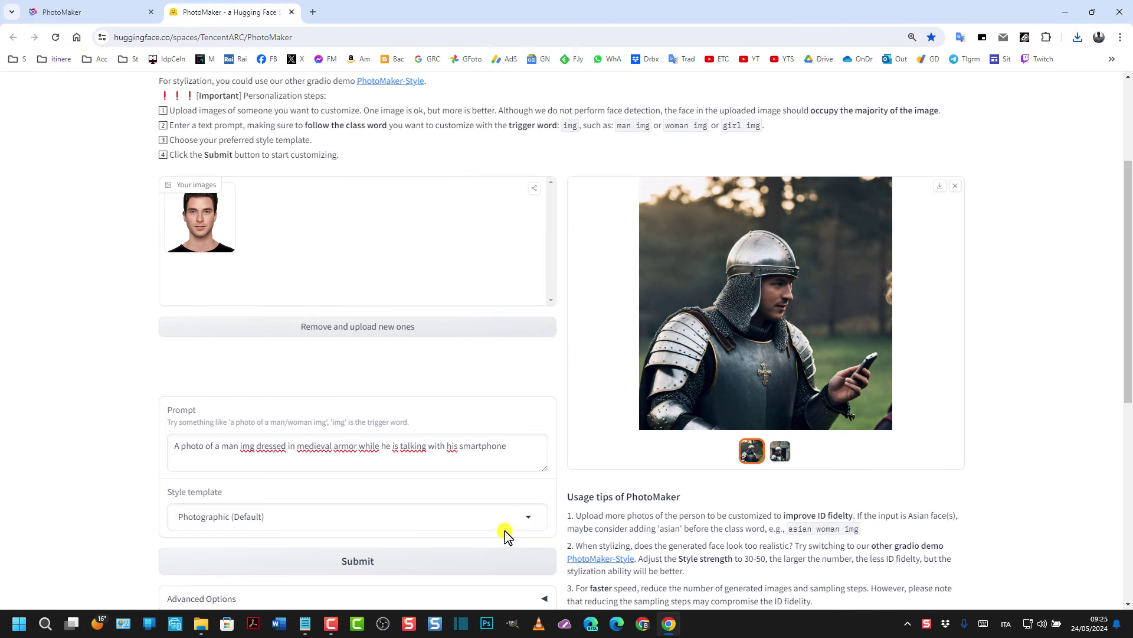
- Change the style template to Comic book and generate the images again with the same face photo and prompt
left_click(529, 520)
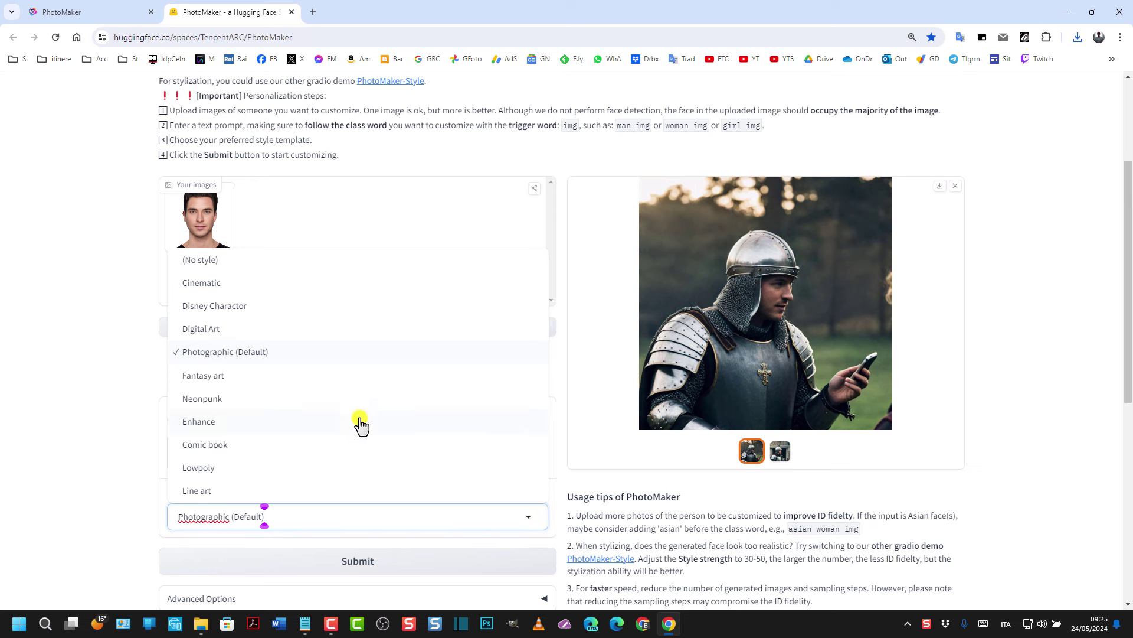
left_click(222, 453)
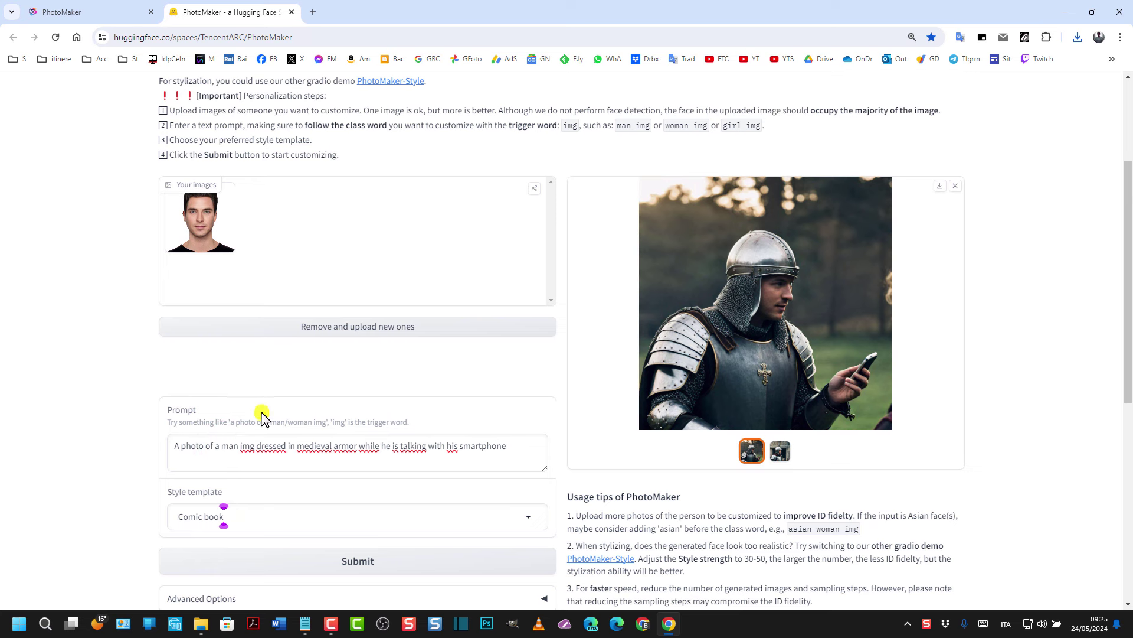
left_click(345, 562)
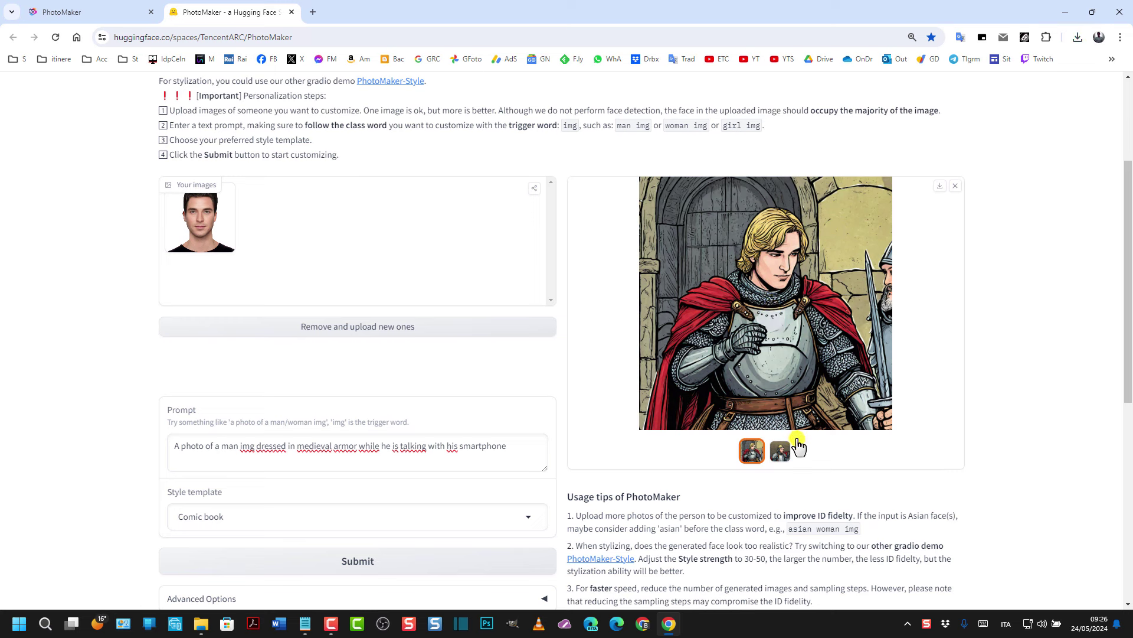
- Compare the two comic book images and save the first one as image (3).png in the Downloads folder
left_click(781, 451)
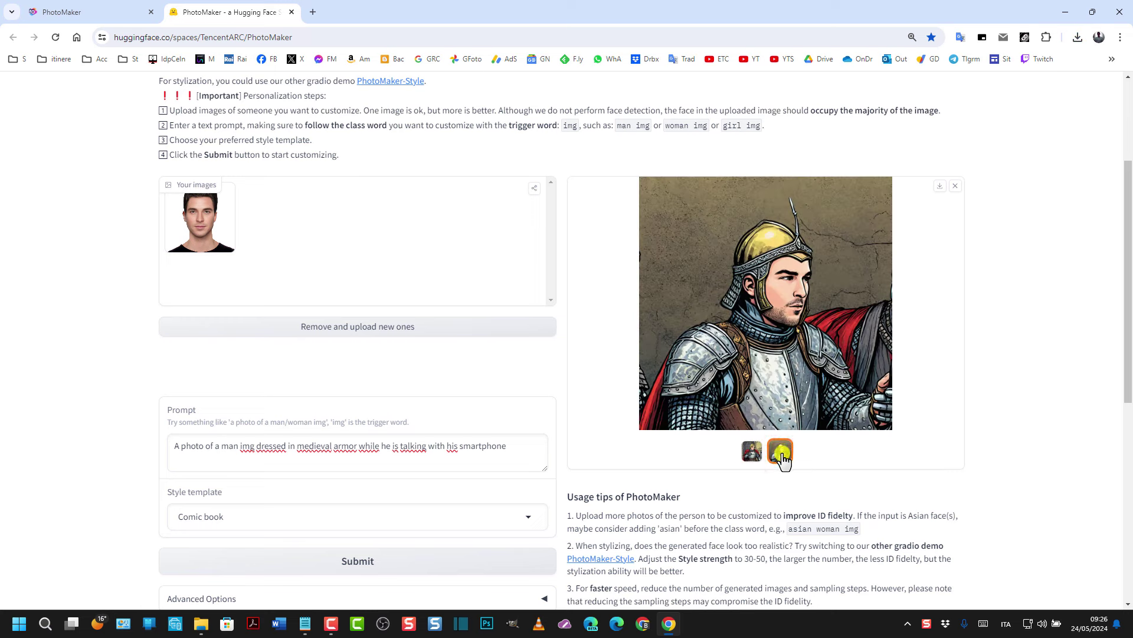
left_click(758, 456)
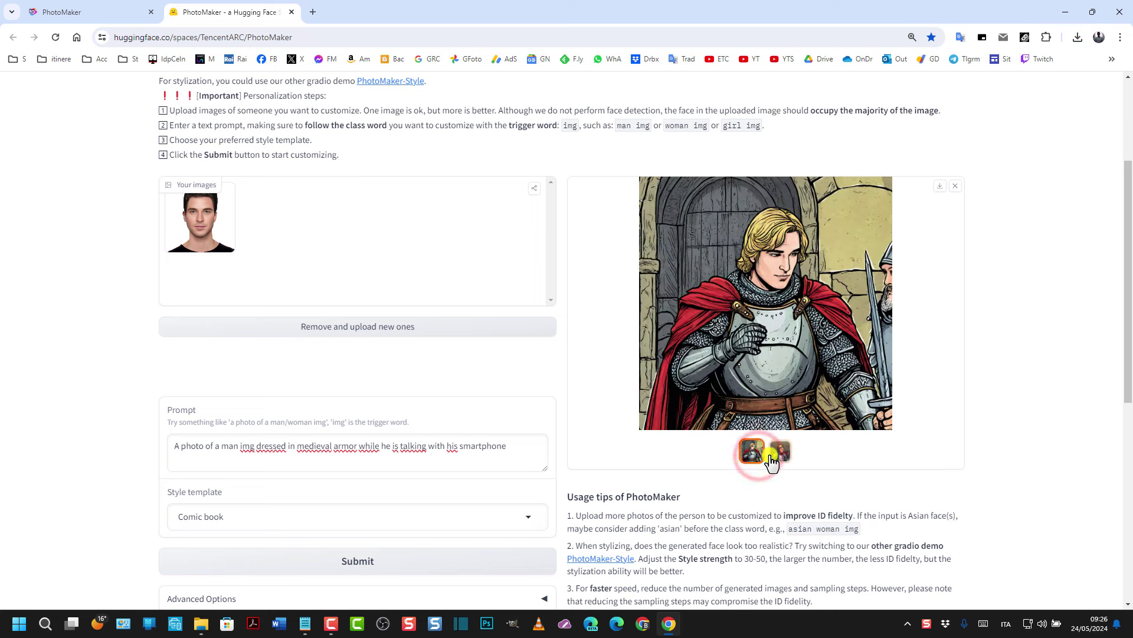
left_click(779, 451)
left_click(754, 457)
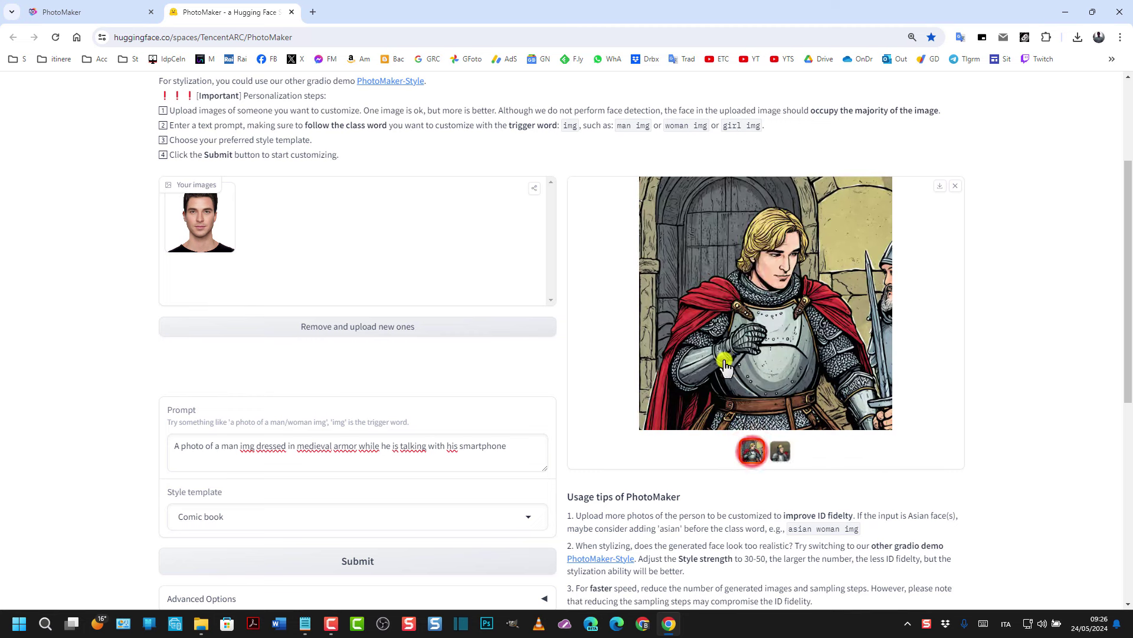
right_click(751, 268)
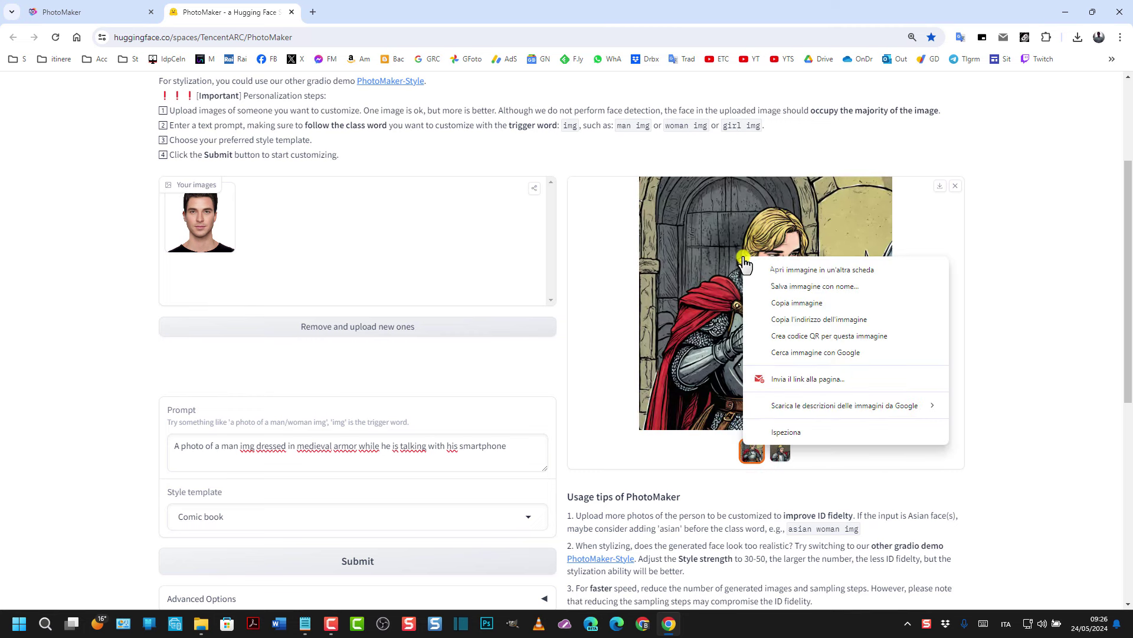
left_click(794, 286)
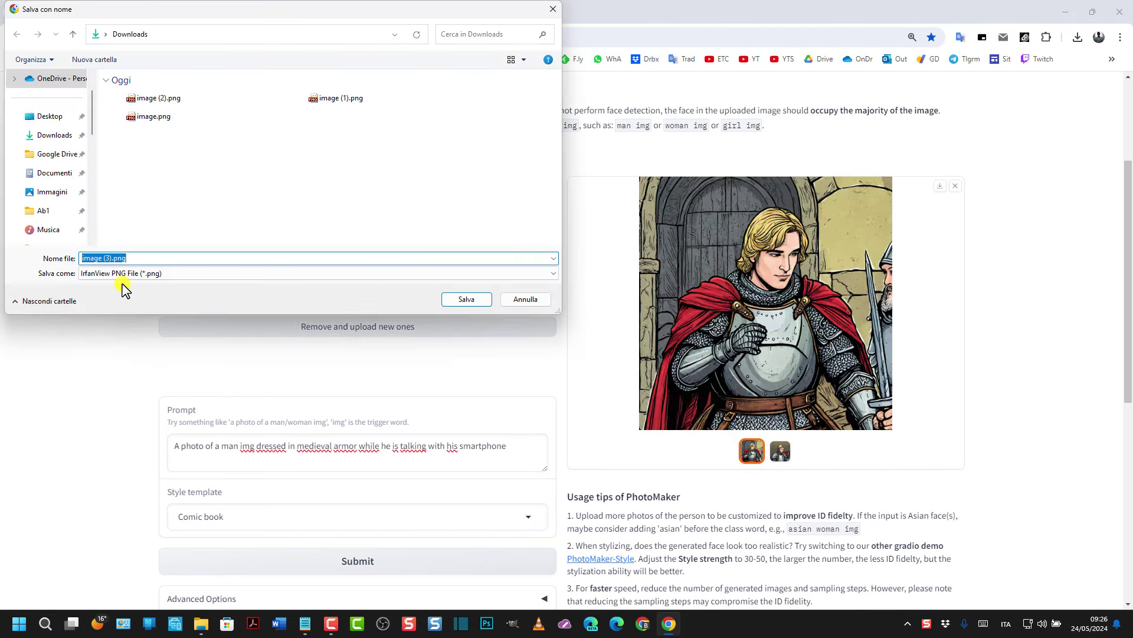
left_click(468, 299)
- Display the second comic book image and save it as image (4).png in the Downloads folder
left_click(788, 451)
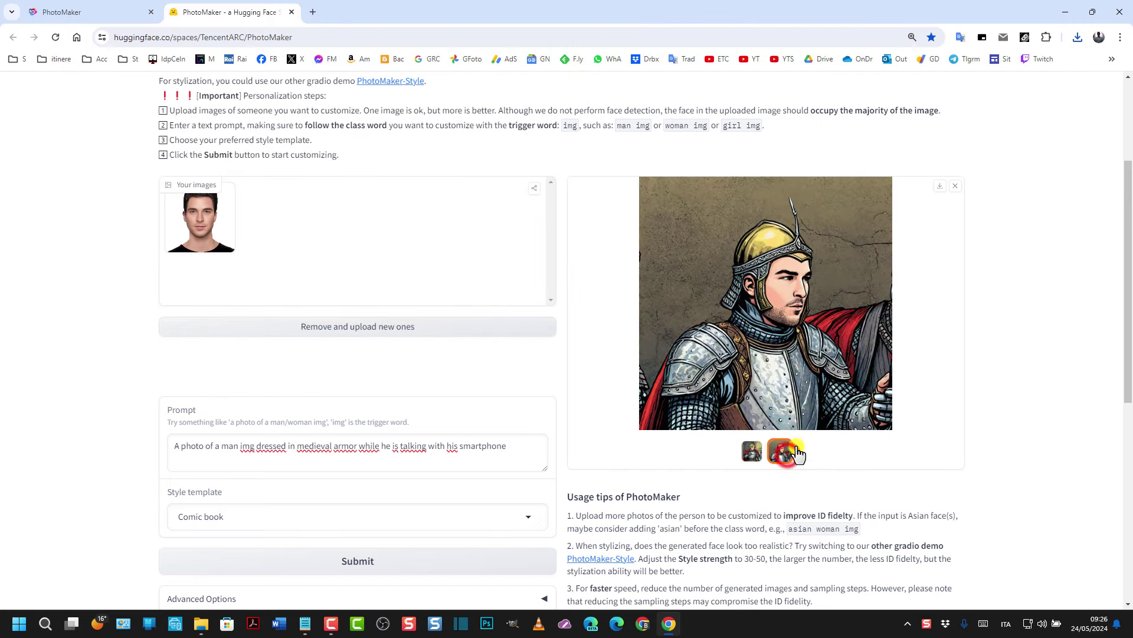
right_click(765, 290)
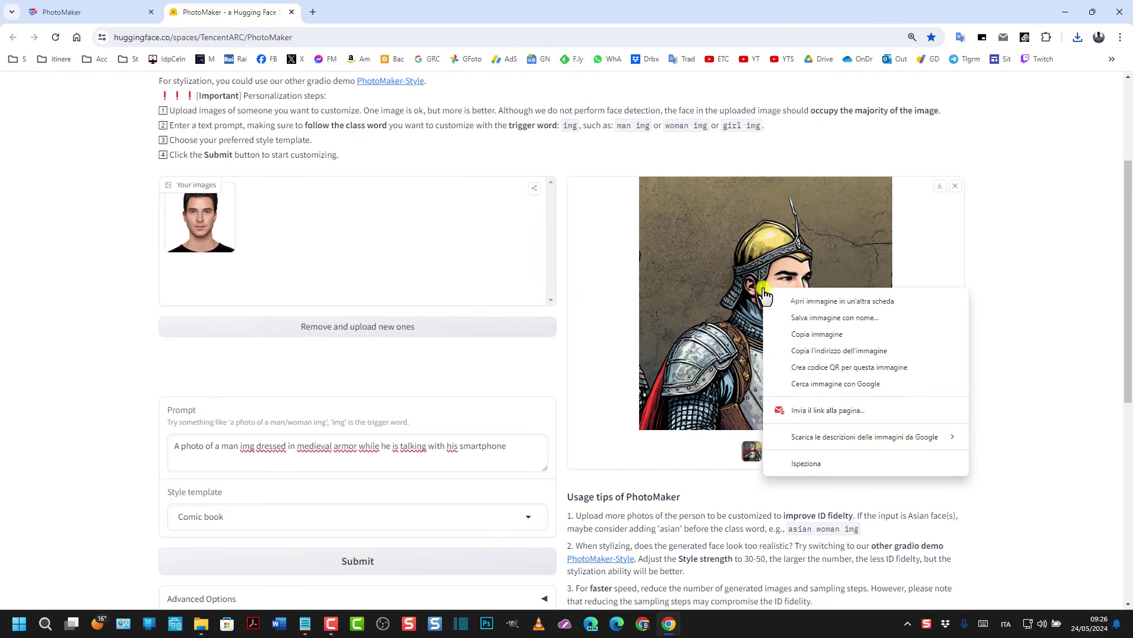
left_click(807, 318)
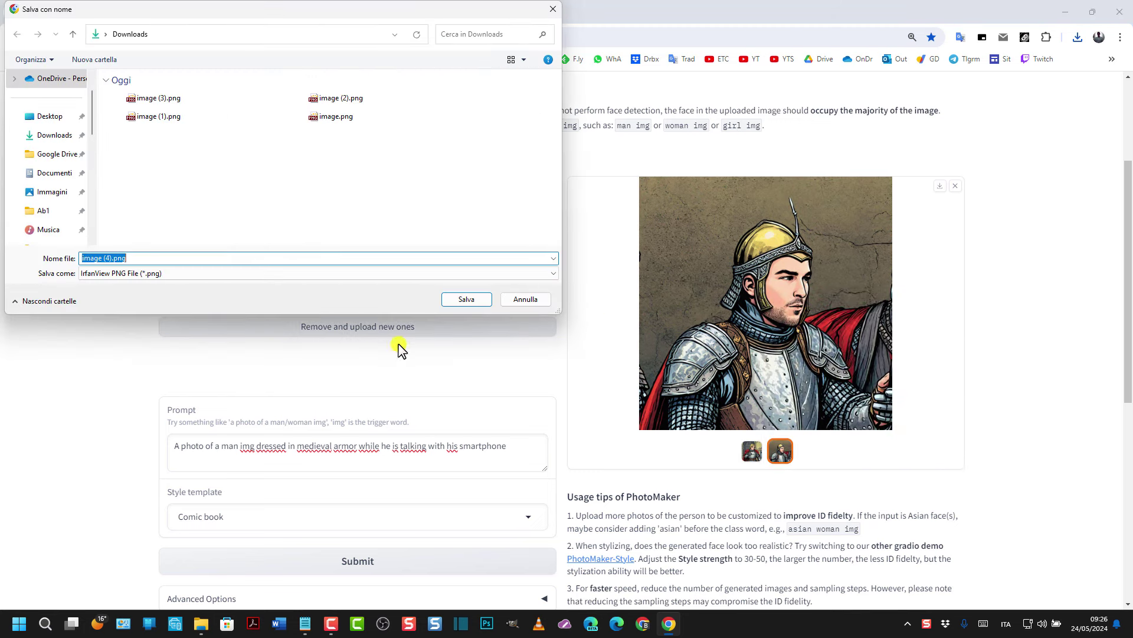
left_click(481, 299)
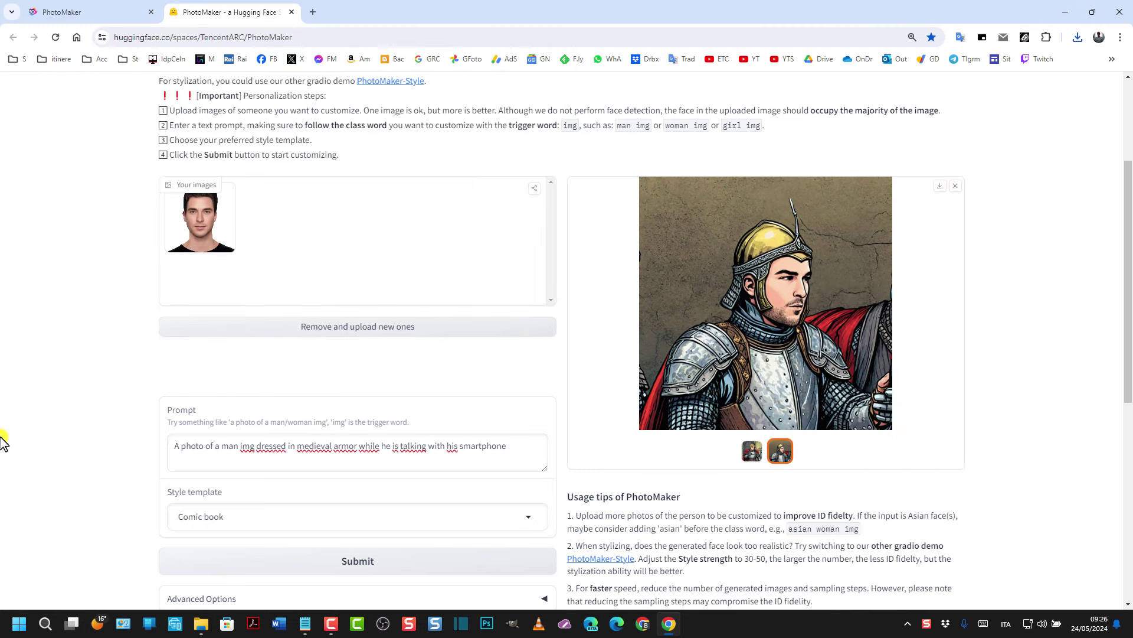
- Reload the demo page to clear it and upload woman.jpg from the Downloads folder as the reference face photo
scroll(3, 437, "up", 1)
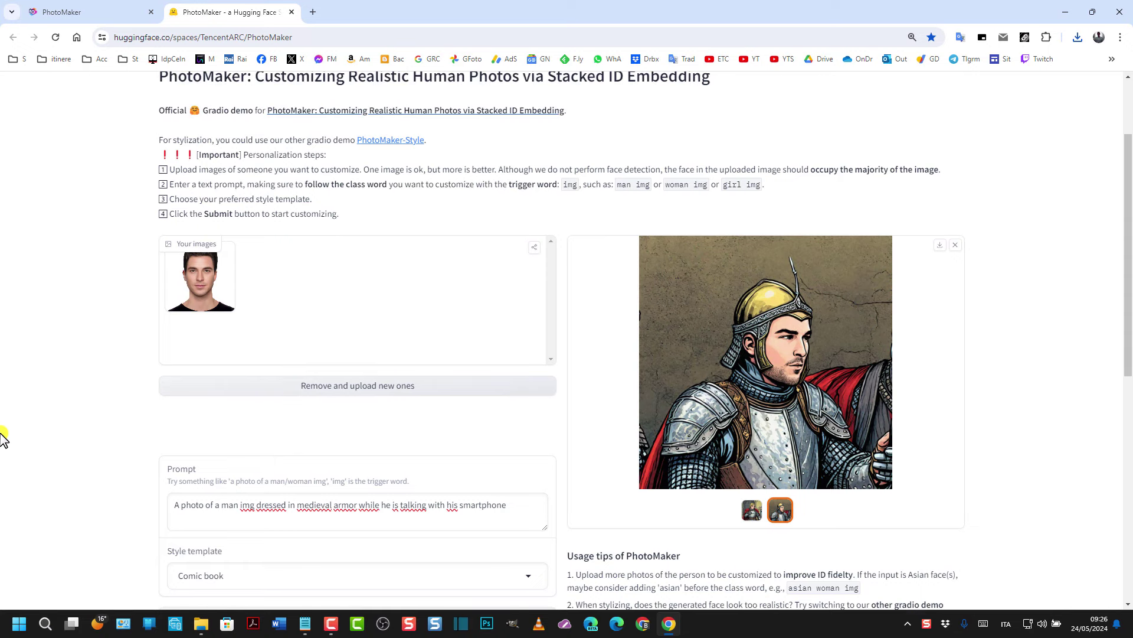
left_click(57, 39)
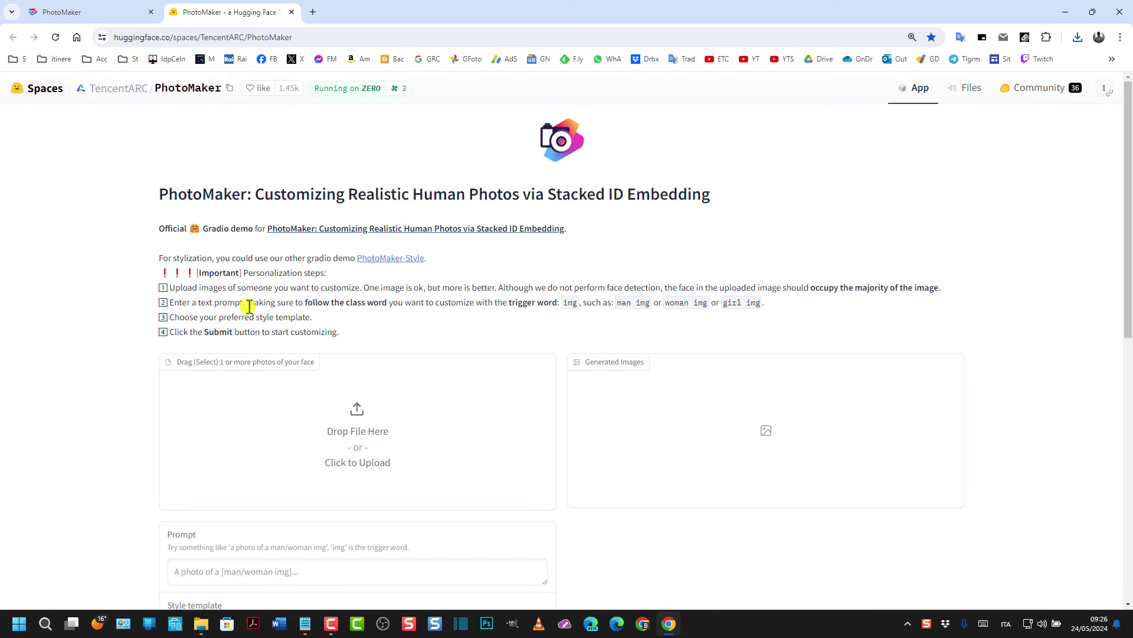
scroll(3, 437, "down", 1)
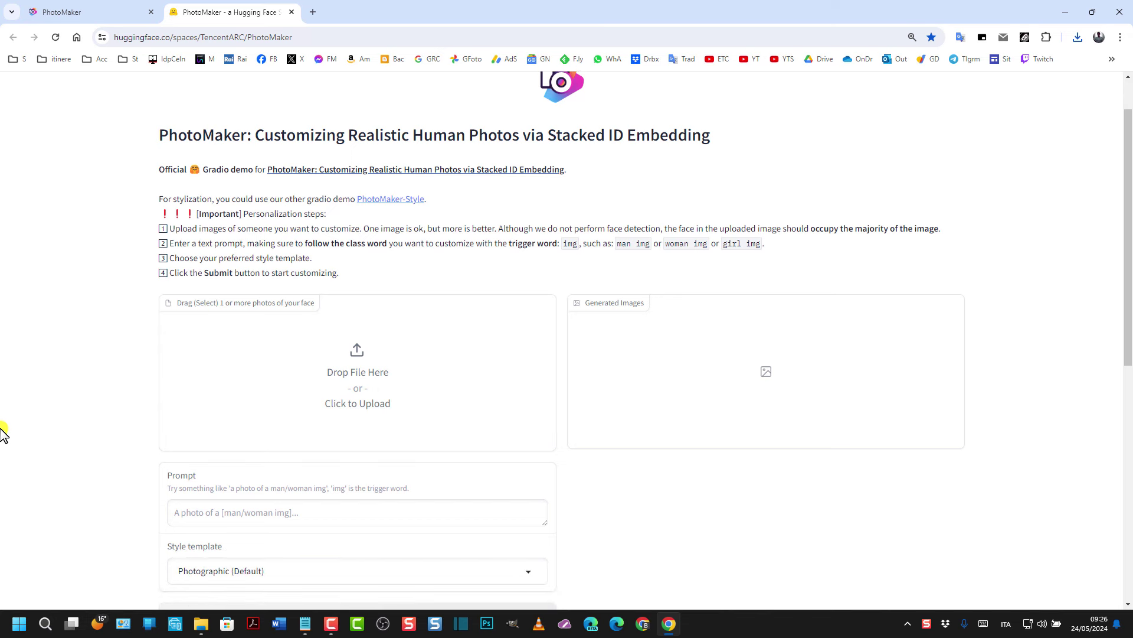
left_click(202, 626)
left_click_drag(603, 296, 345, 349)
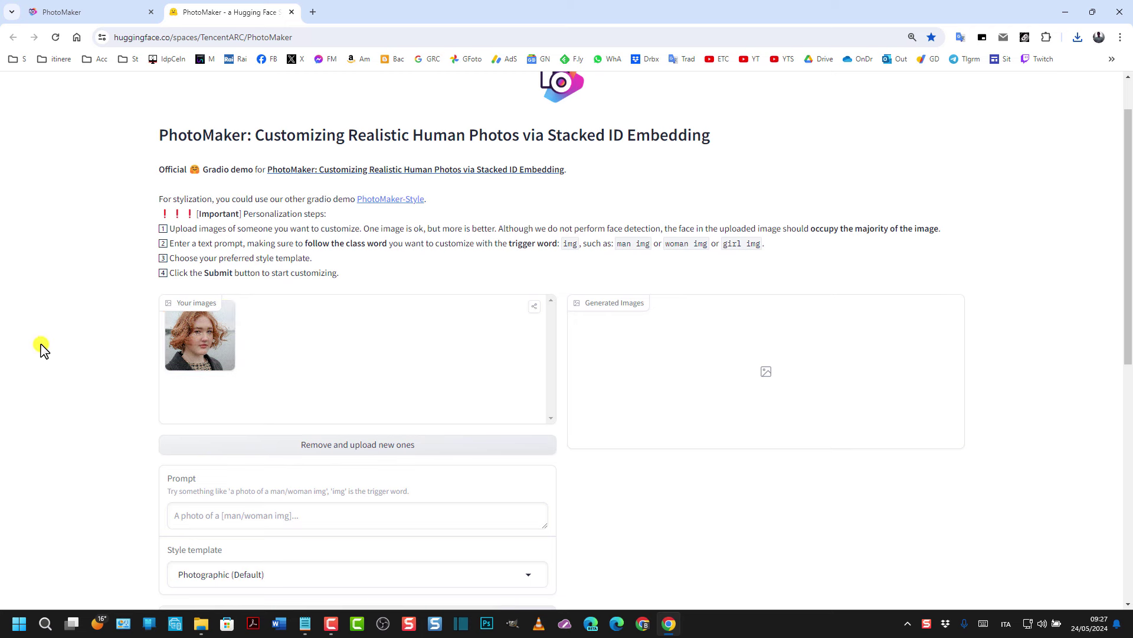
- Submit the prompt "A photo of a woman img in a blue evening dress walking among the skyscrapers of Tokyo"
scroll(234, 401, "down", 2)
left_click(234, 401)
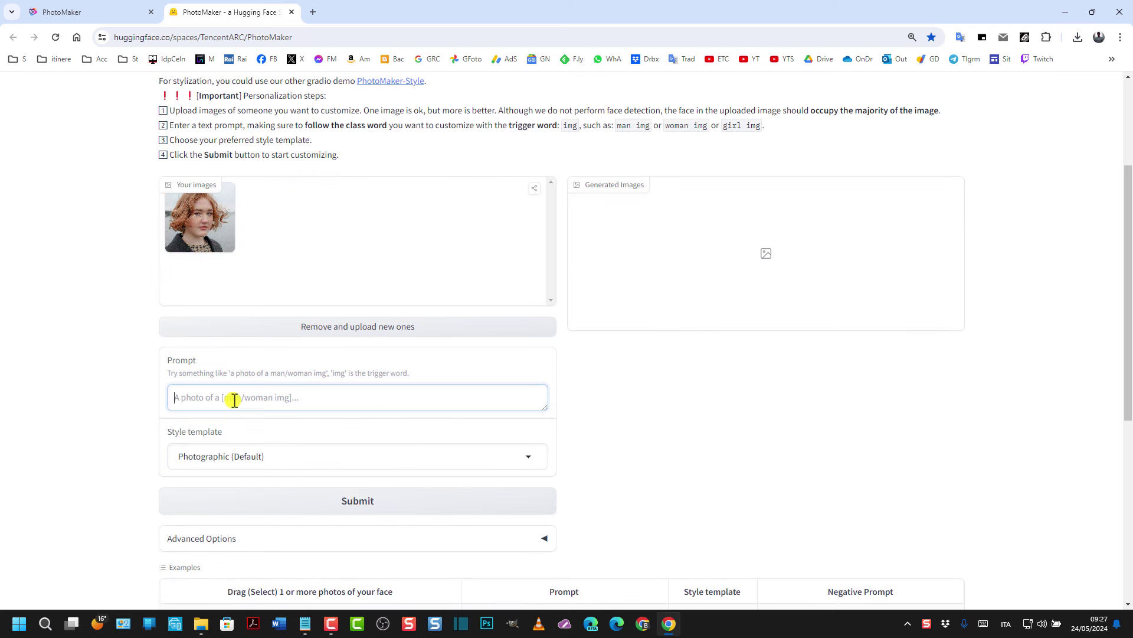
type("A photo of a woman img in a blue evening dress walking among the skyscrapers of Tokyo")
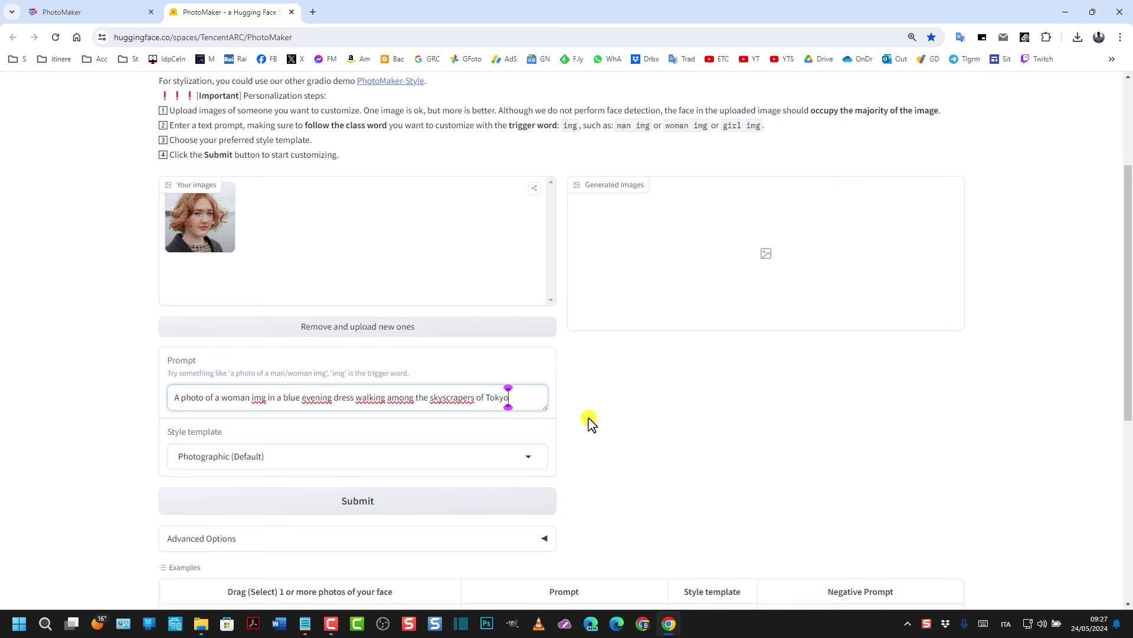
left_click(362, 502)
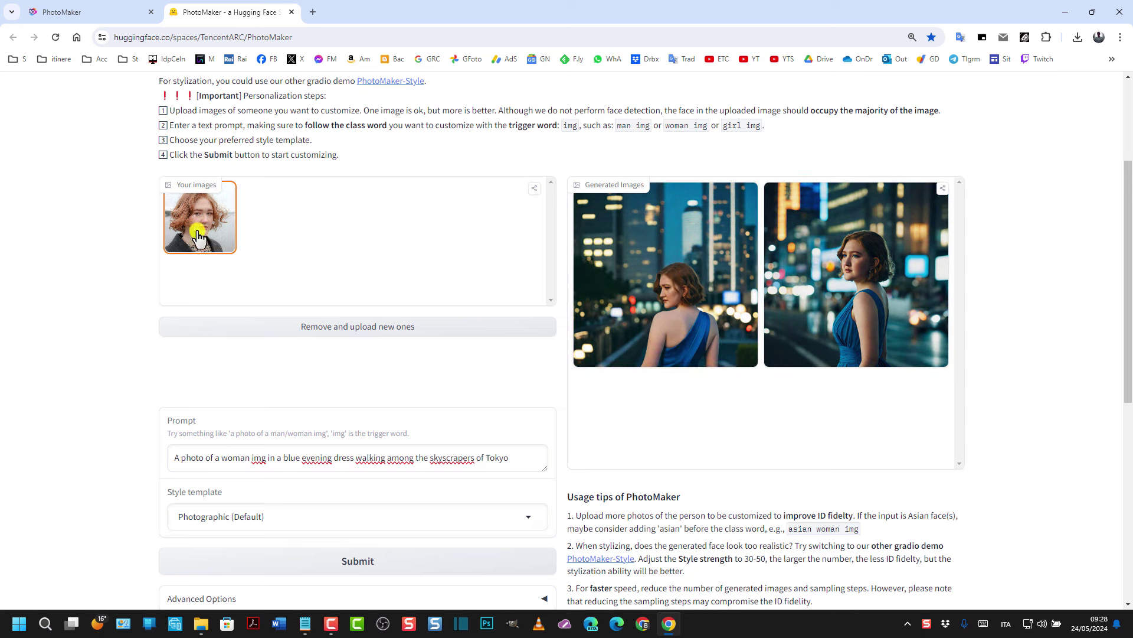
- Enlarge the first generated image of the woman in Tokyo and save it as image (5).png in the Downloads folder
left_click(687, 289)
right_click(785, 327)
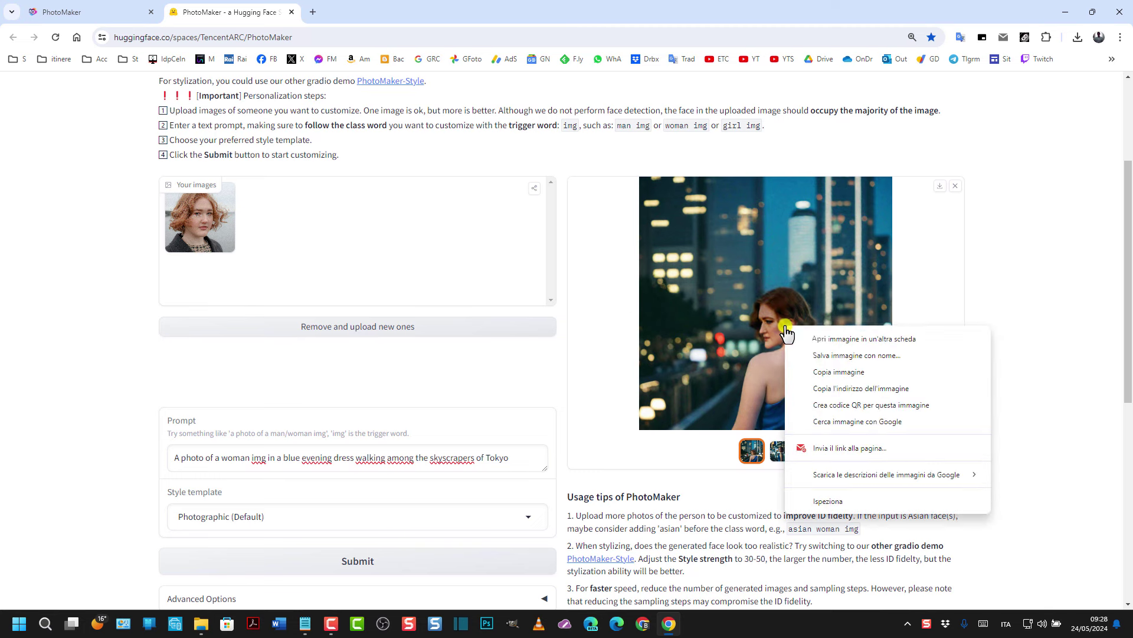
left_click(833, 356)
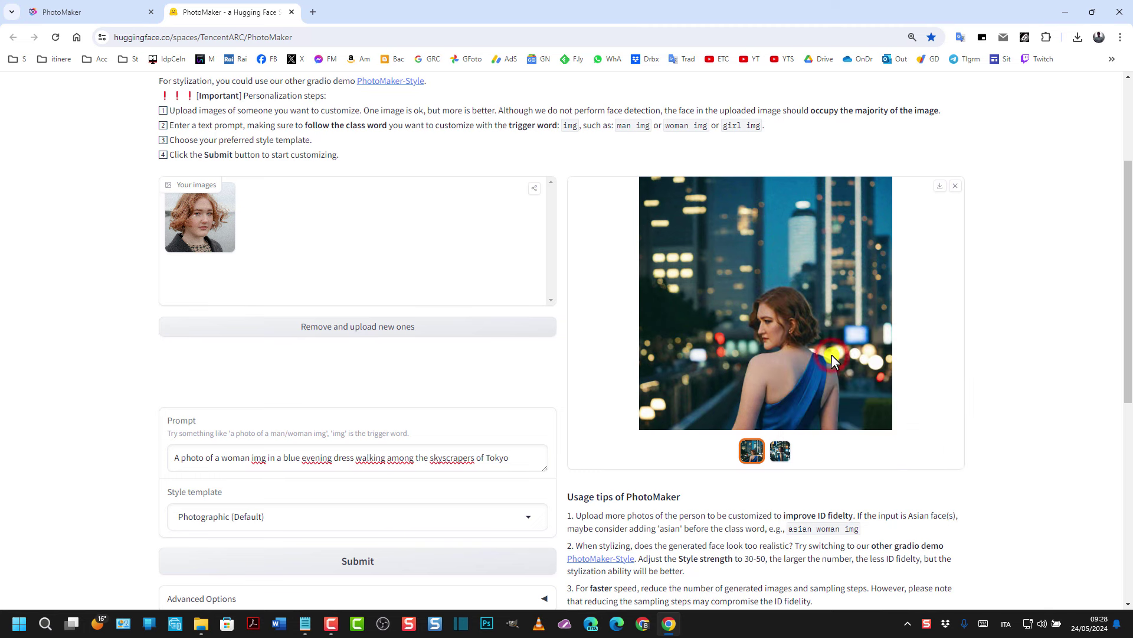
left_click(462, 300)
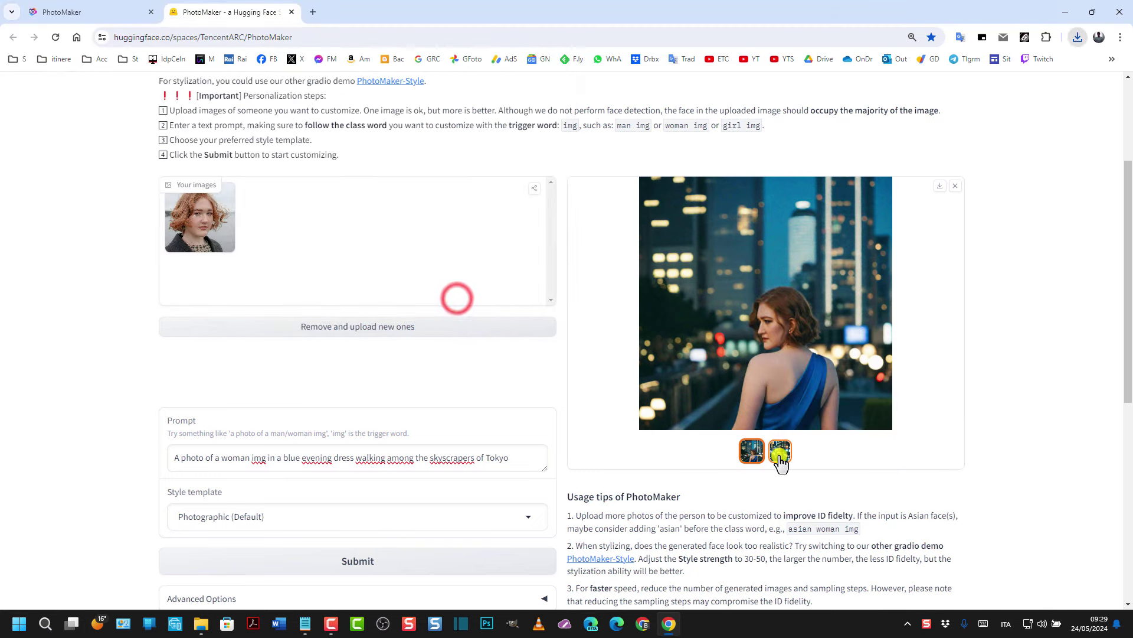
- Display the second image of the woman in the blue dress and save it as image (6).png in the Downloads folder
left_click(780, 451)
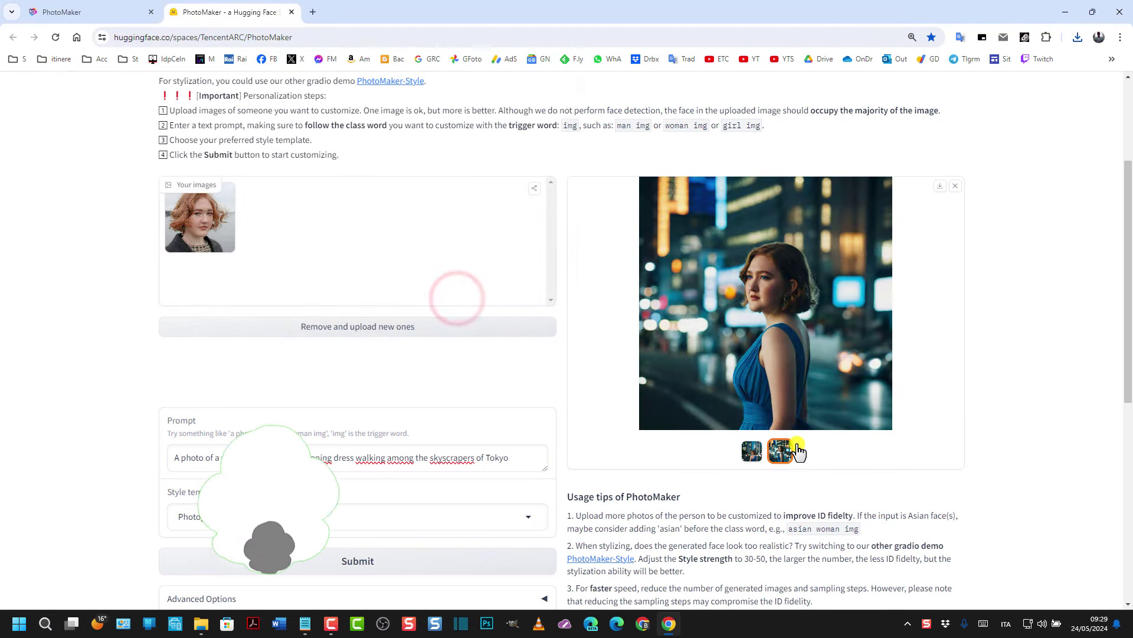
right_click(756, 320)
left_click(794, 343)
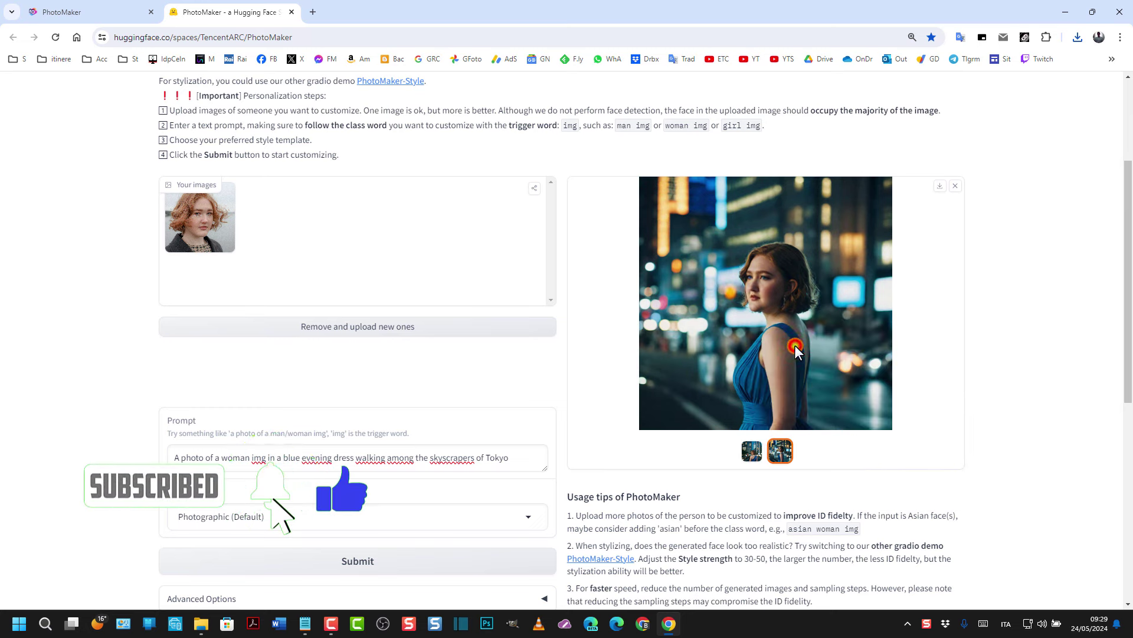
left_click(466, 300)
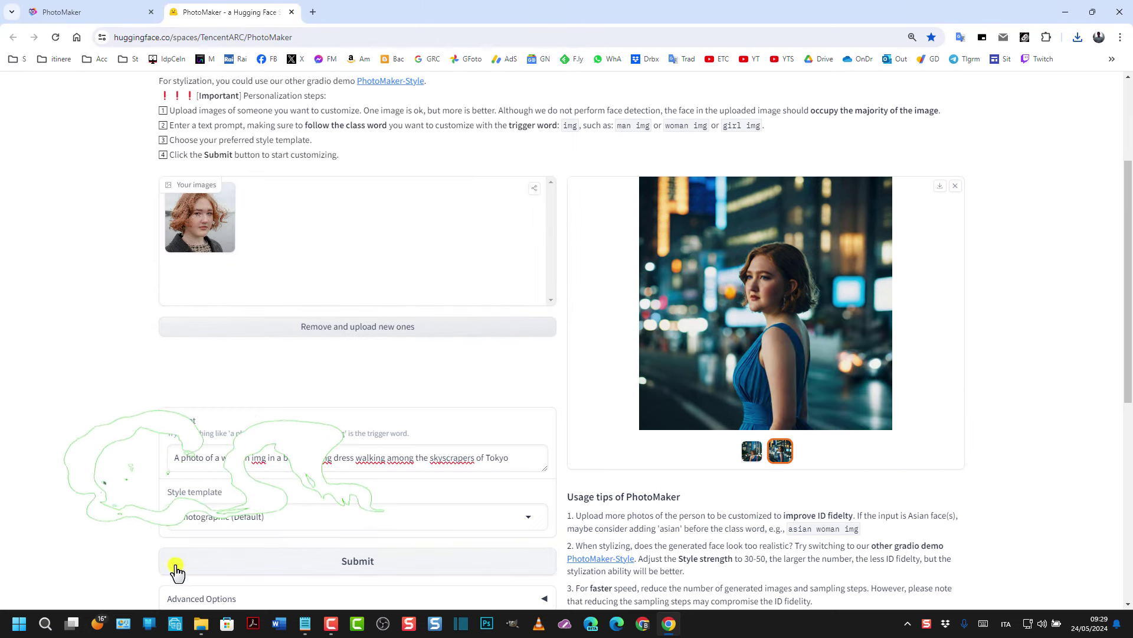
- Open image (6).png and woman.jpg from the Downloads folder in XnView and compare the generated face with the reference photo
left_click(201, 630)
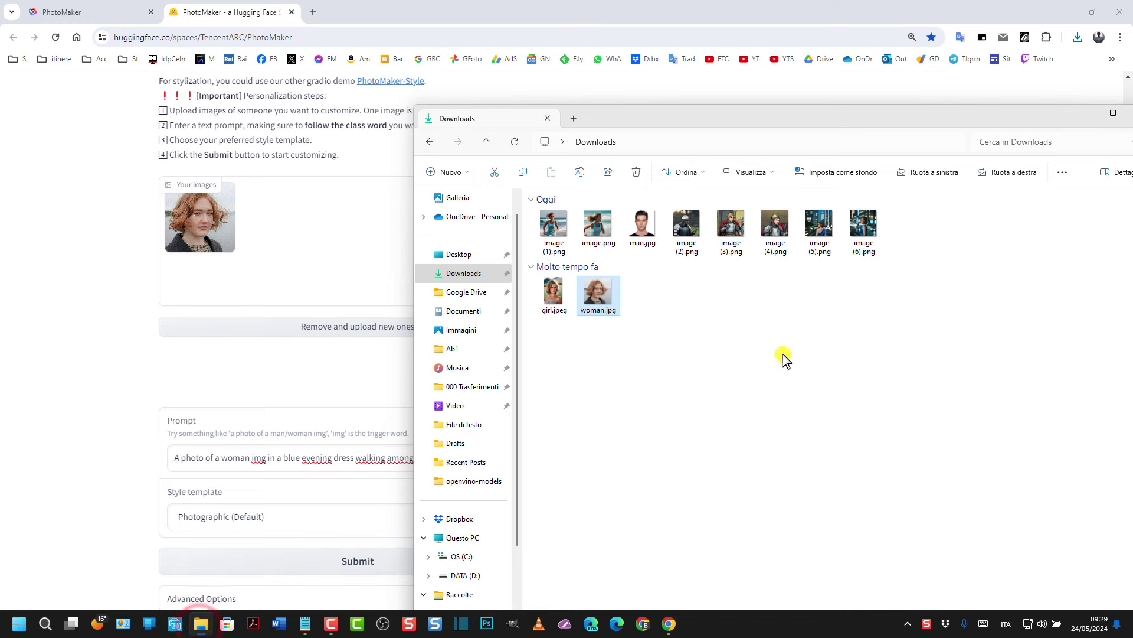
double_click(856, 236)
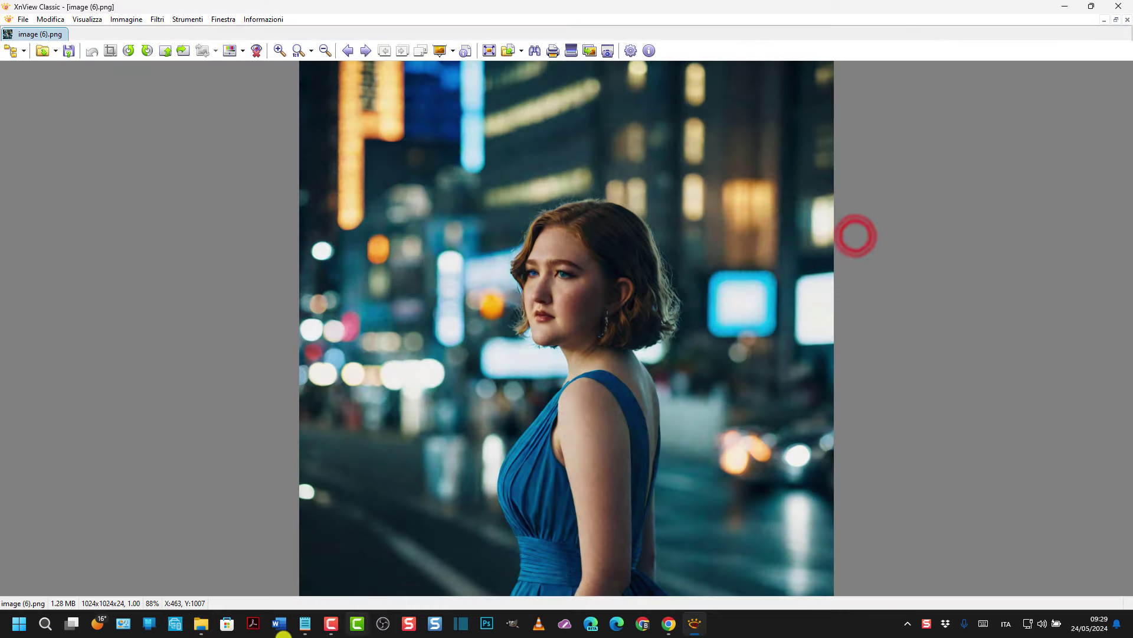
left_click(194, 629)
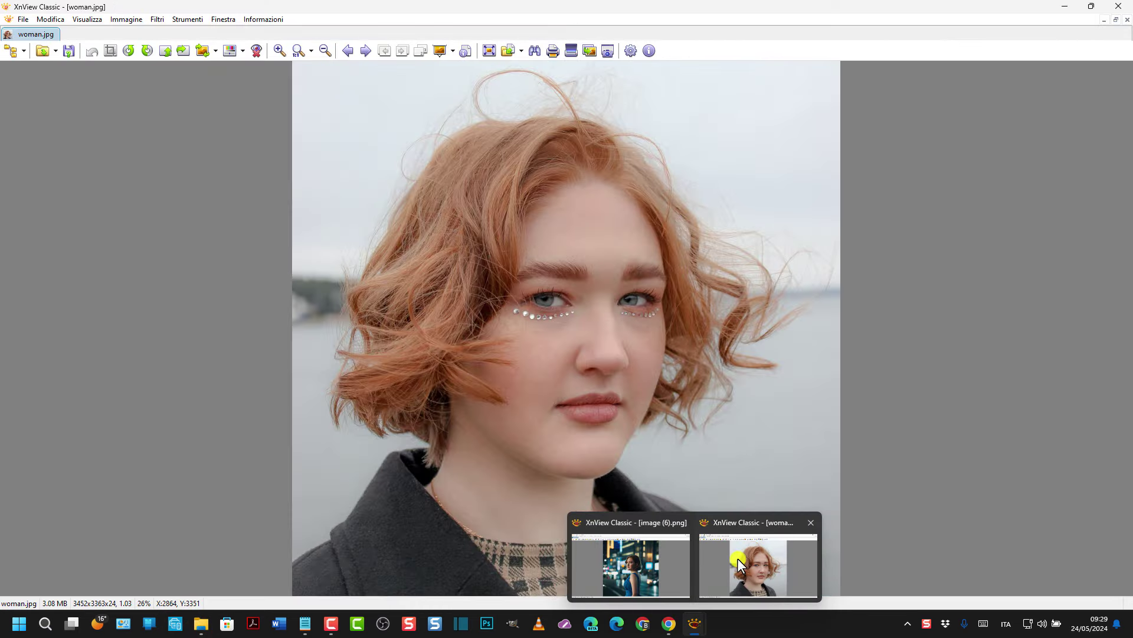
mouse_move(662, 563)
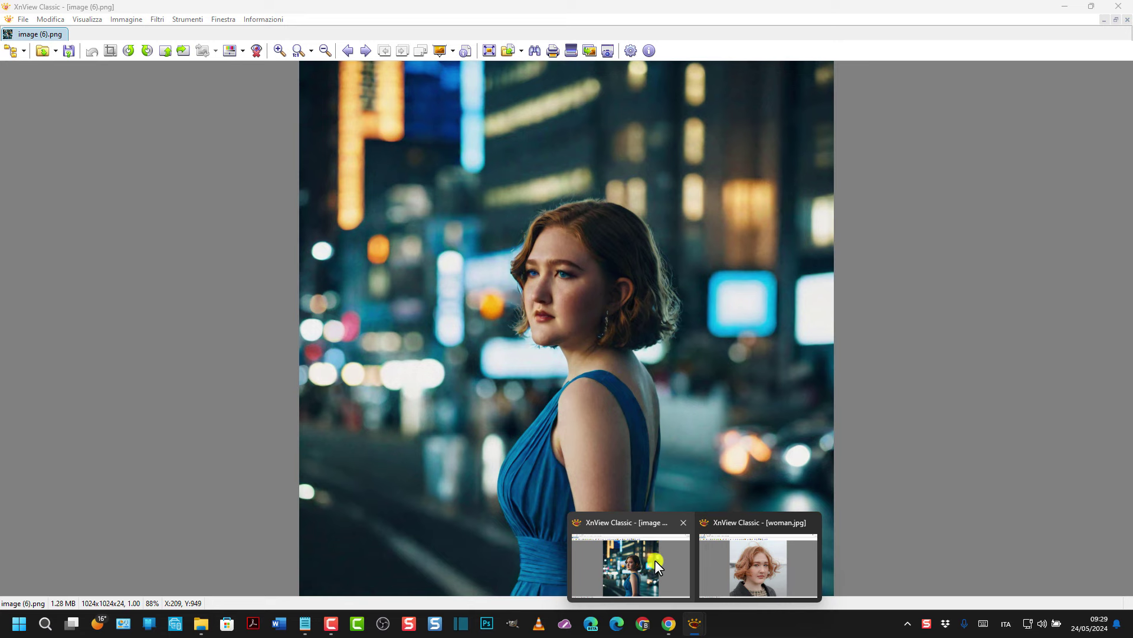
mouse_move(737, 565)
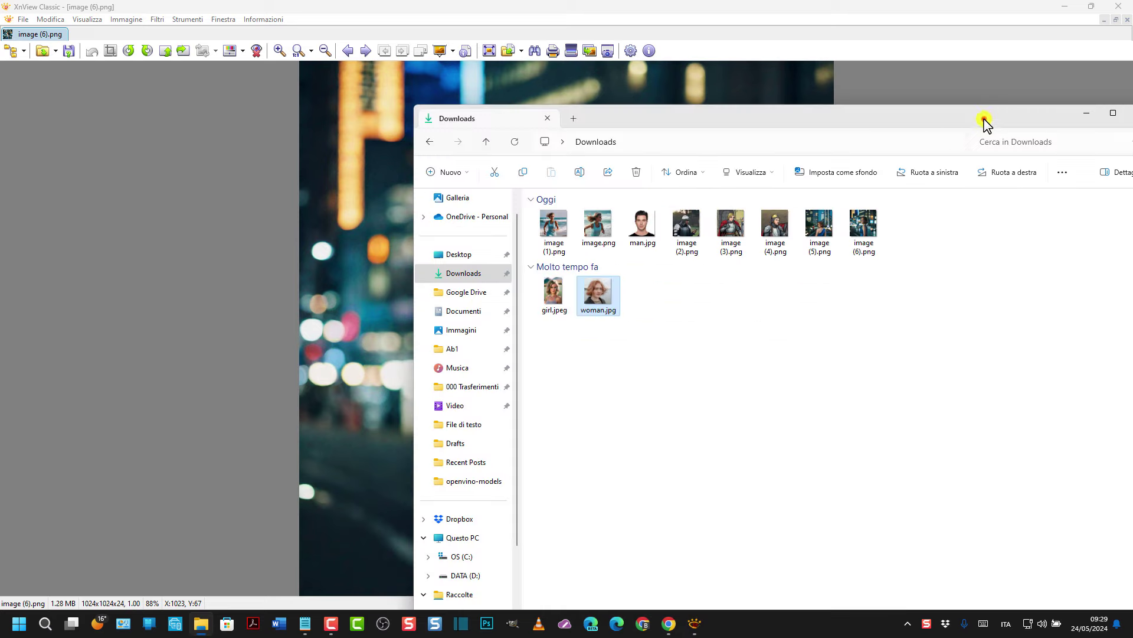
left_click_drag(984, 119, 837, 139)
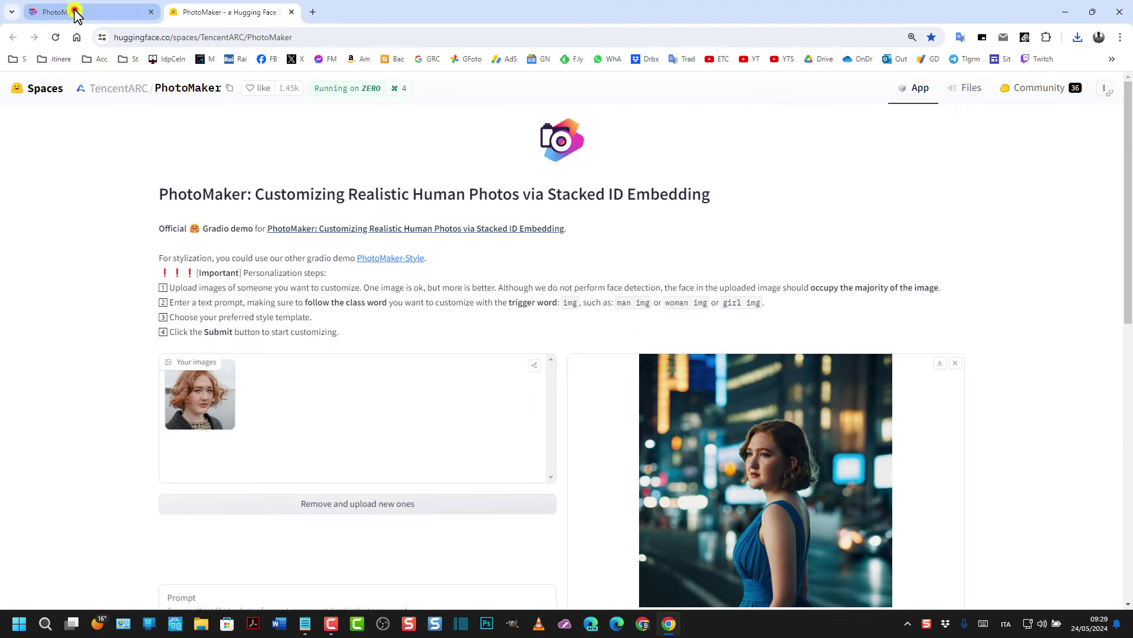
- Review the Hugging Face demo page and the PhotoMaker project page's demo link, stylization examples and Method section
left_click(75, 12)
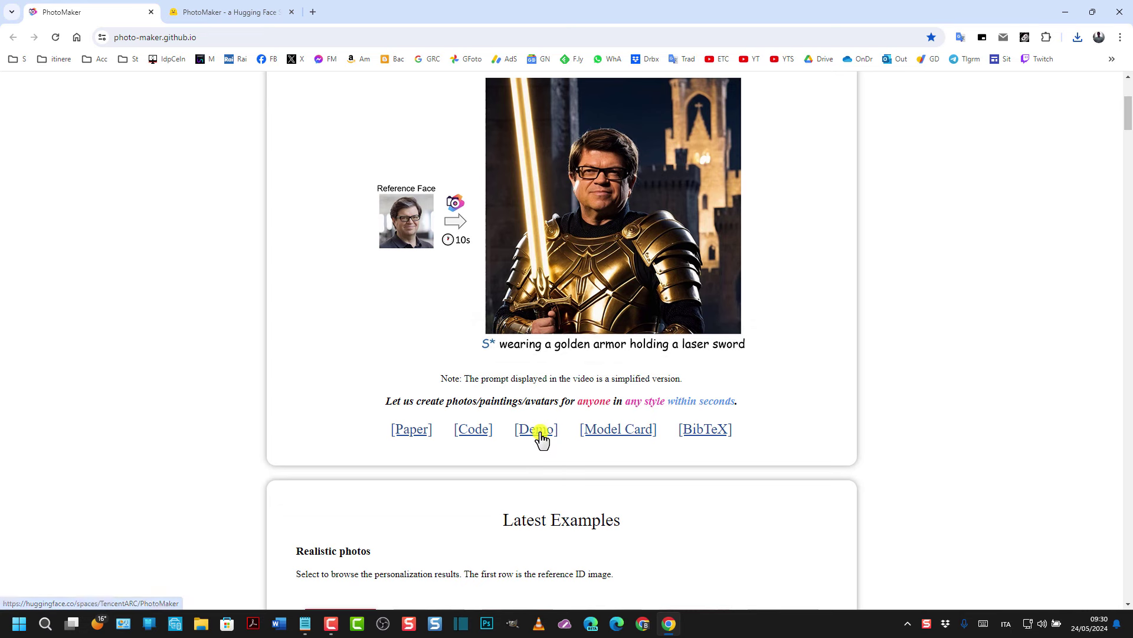
left_click(235, 10)
scroll(517, 406, "down", 3)
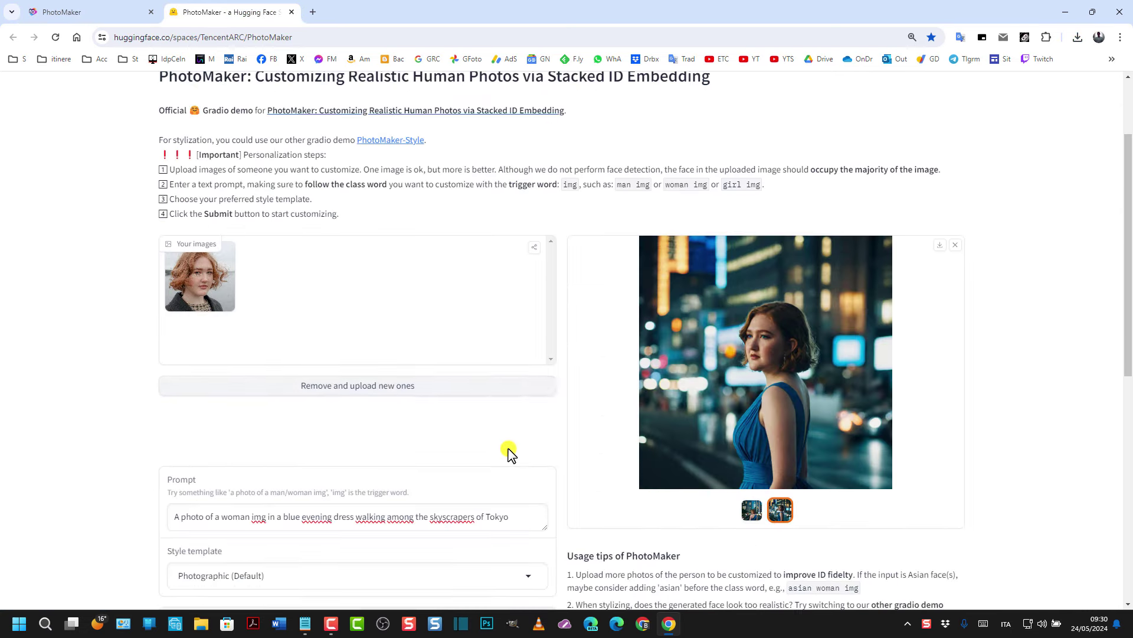
scroll(519, 464, "up", 3)
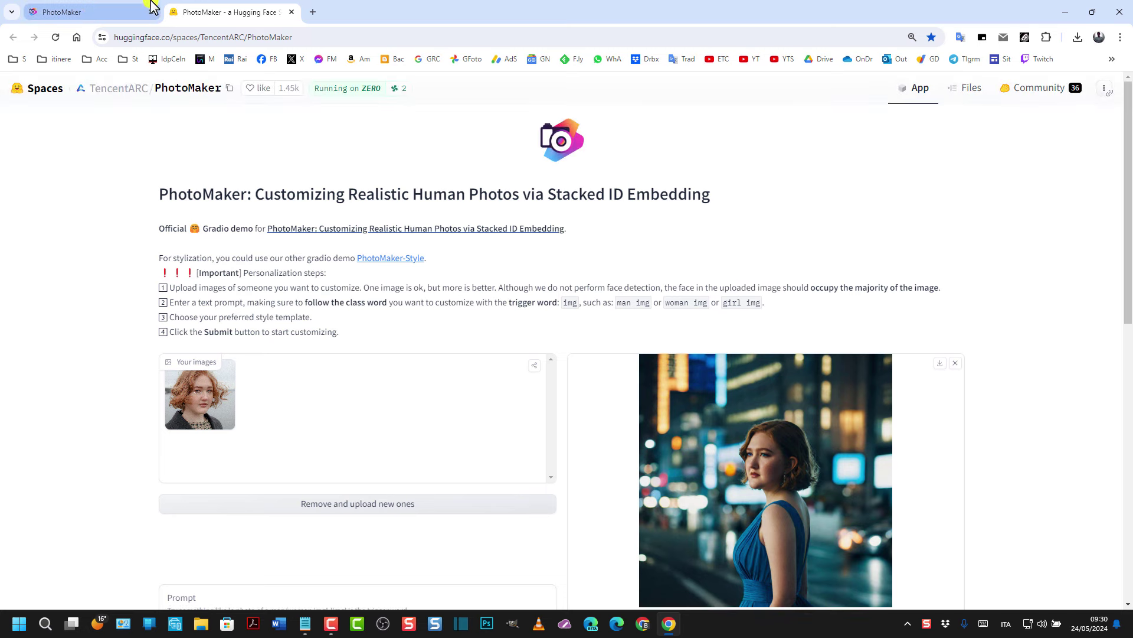
left_click(88, 9)
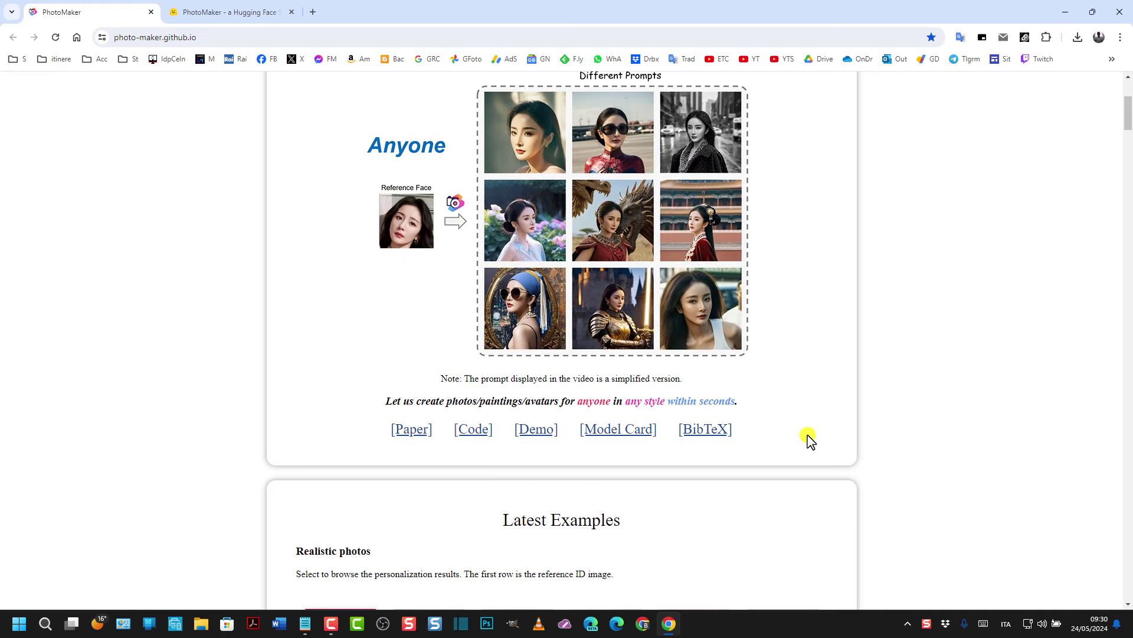
scroll(564, 512, "down", 2)
scroll(563, 512, "down", 15)
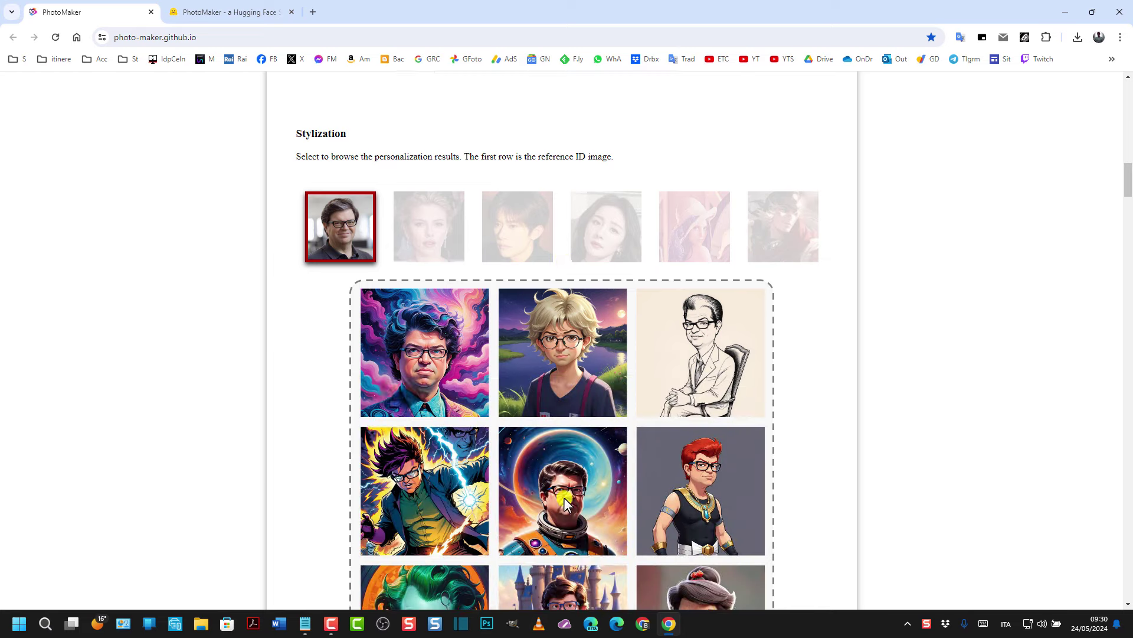
scroll(566, 504, "down", 3)
scroll(565, 503, "down", 8)
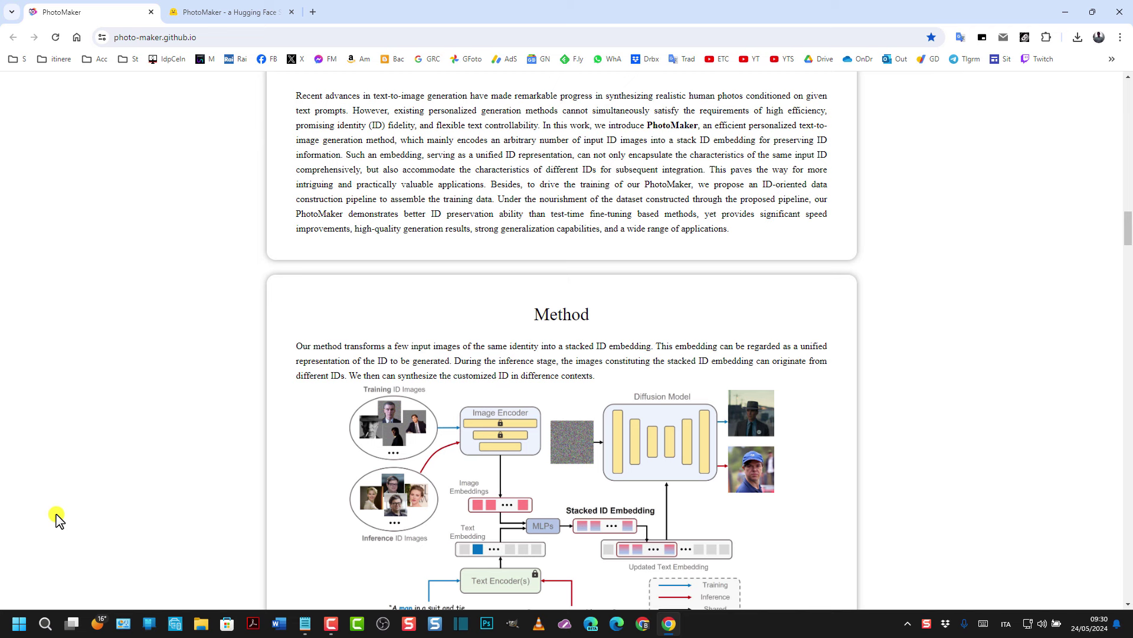
- Open a new browser tab and show the overflow list of saved bookmarks
left_click(313, 12)
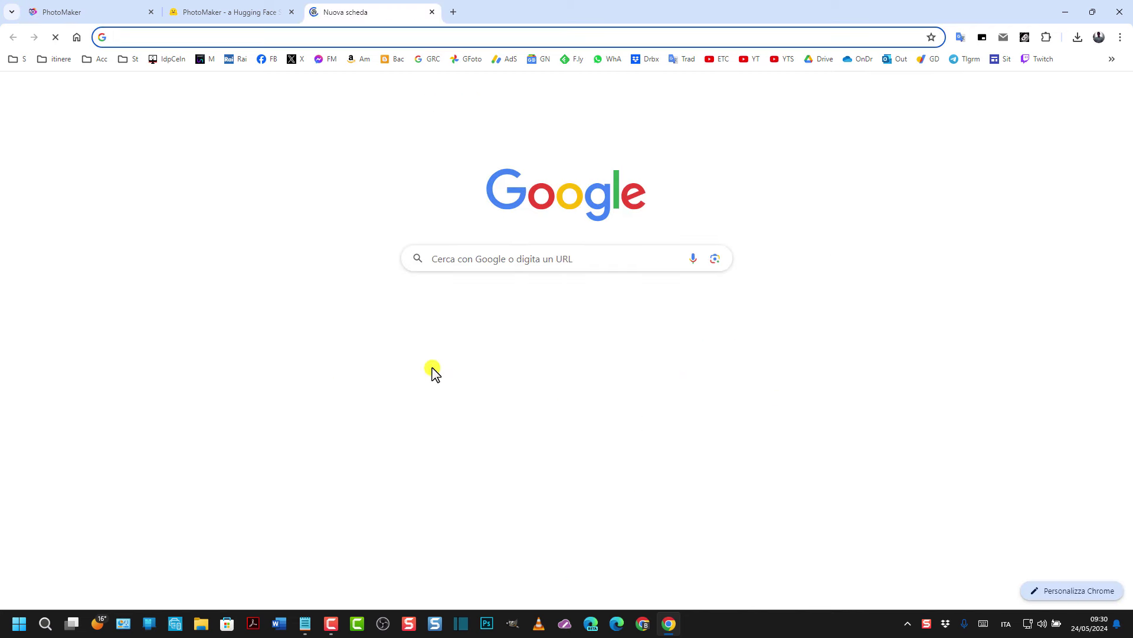
left_click(1112, 59)
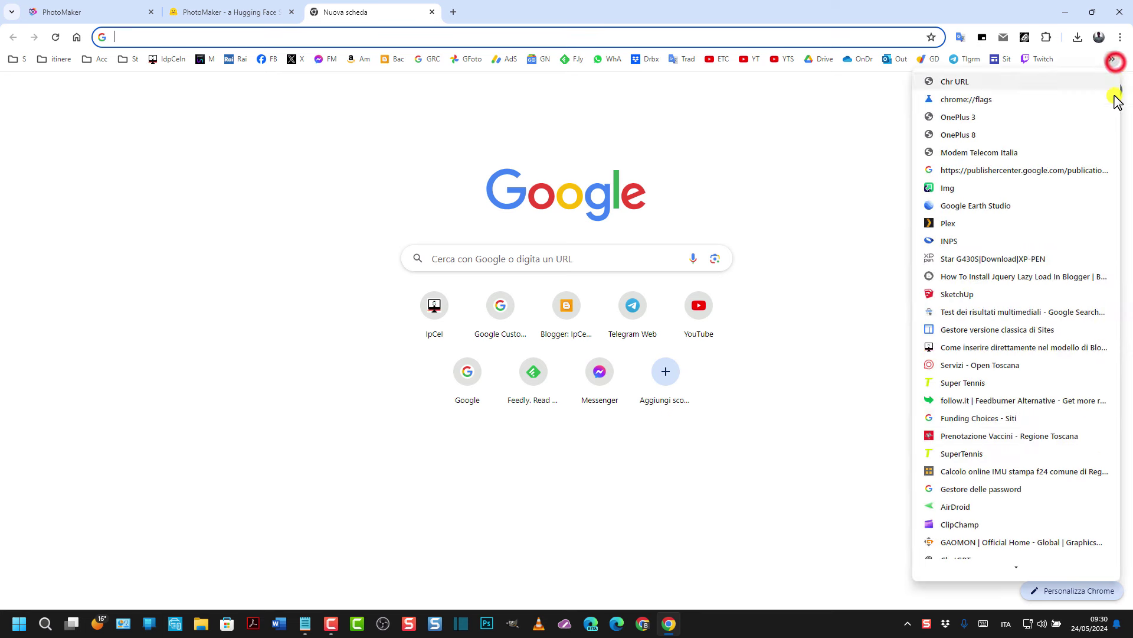